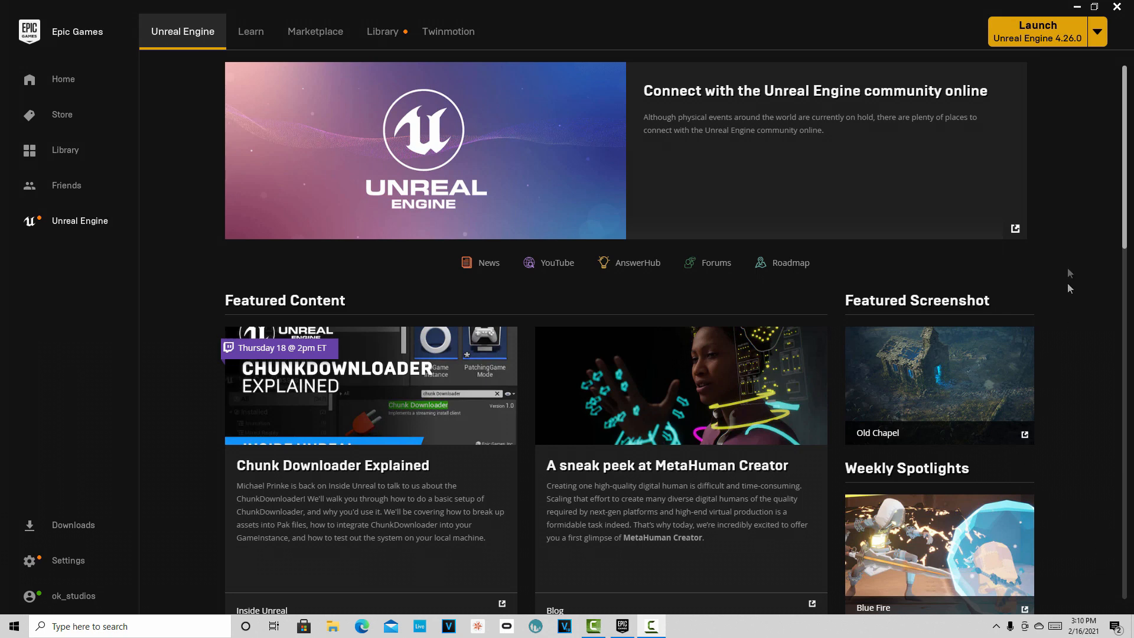
# - Launch Unreal Engine 4.26.0 and start a new Games project based on the First Person template
pyautogui.click(1057, 37)
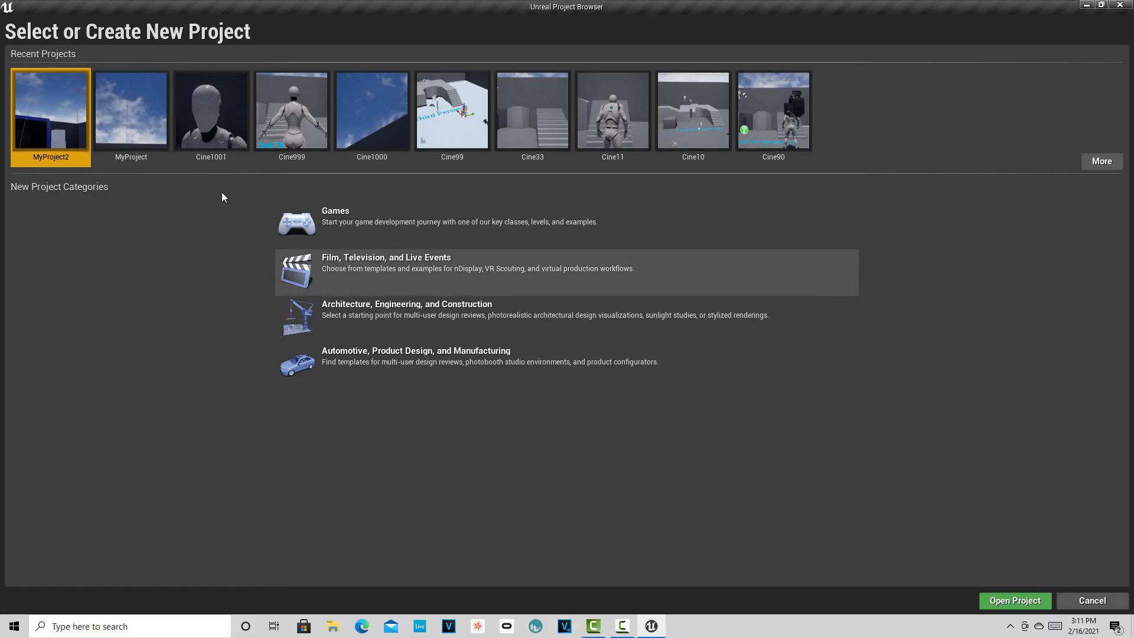
pyautogui.click(359, 218)
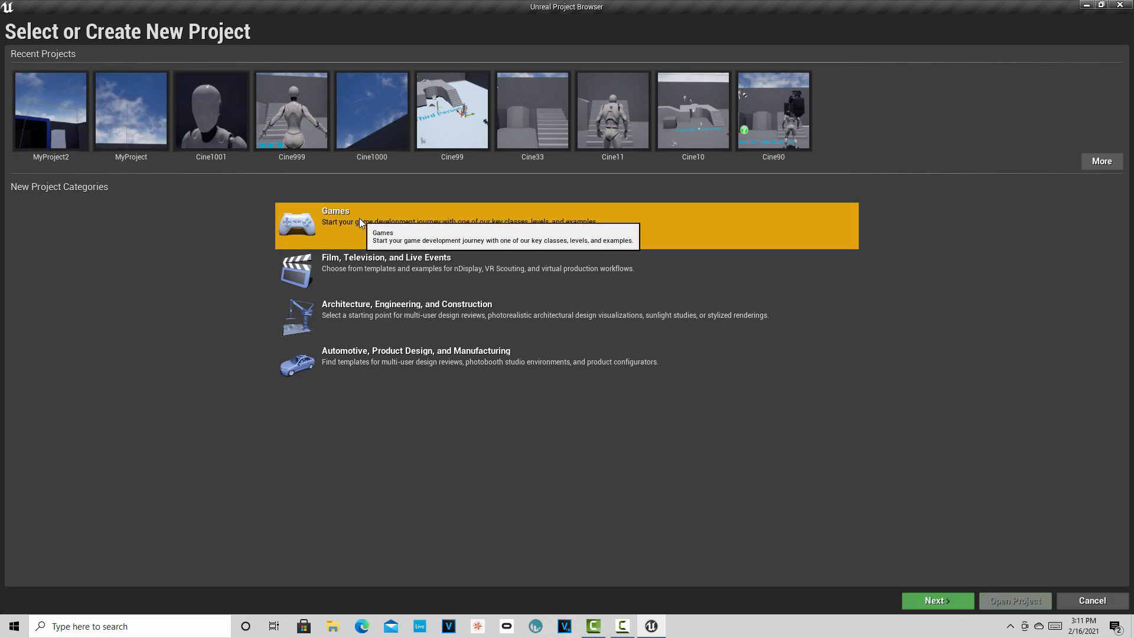
pyautogui.click(923, 605)
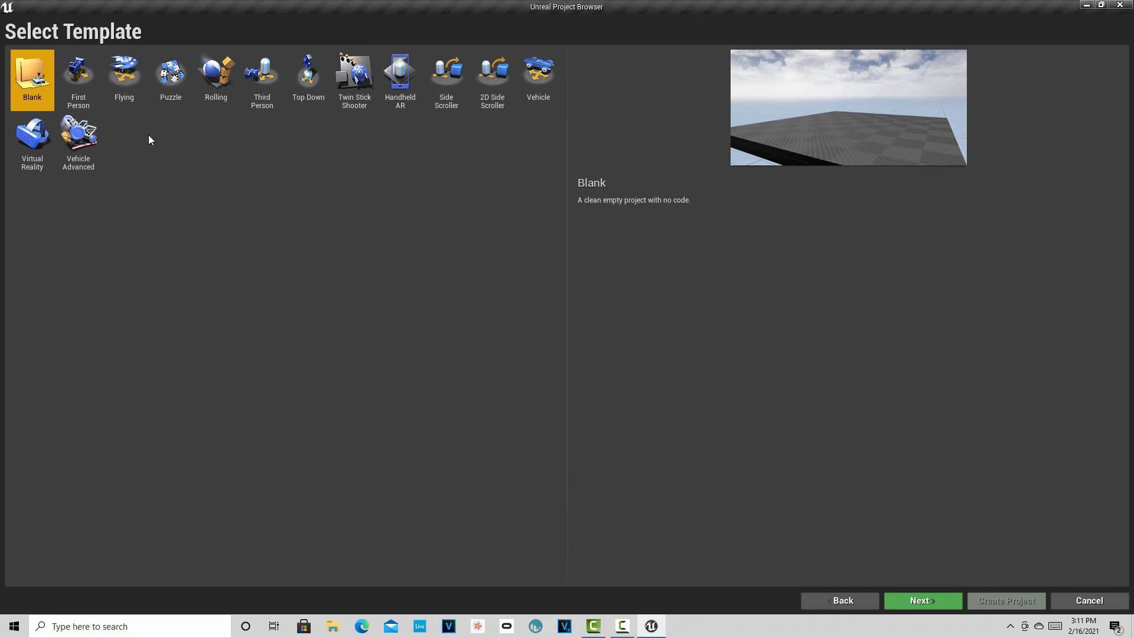
pyautogui.click(80, 82)
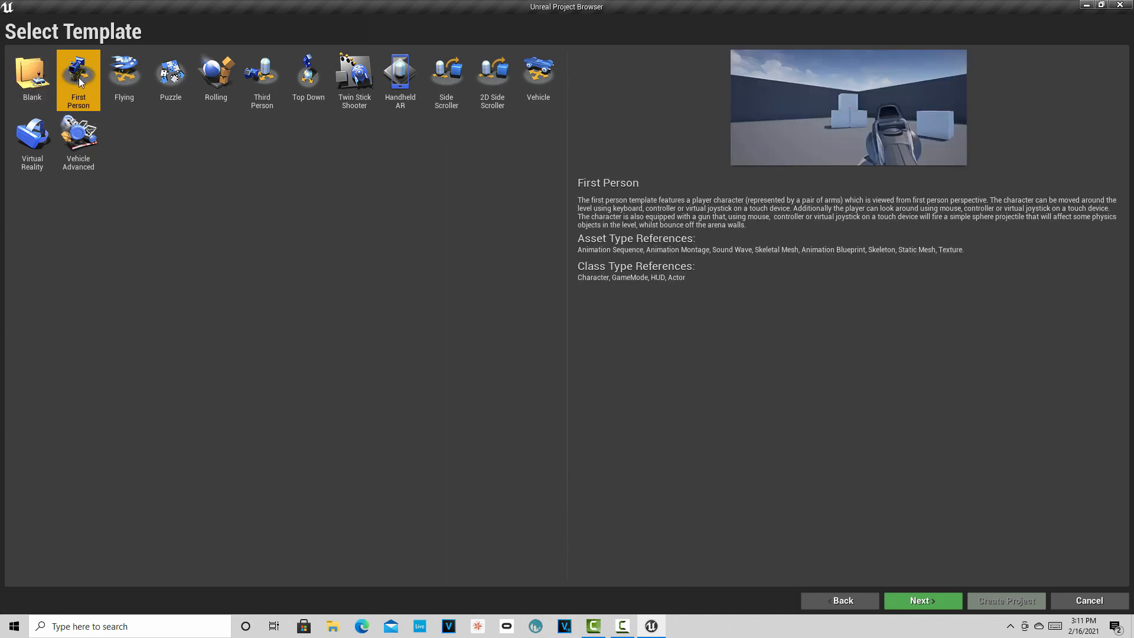
pyautogui.click(923, 600)
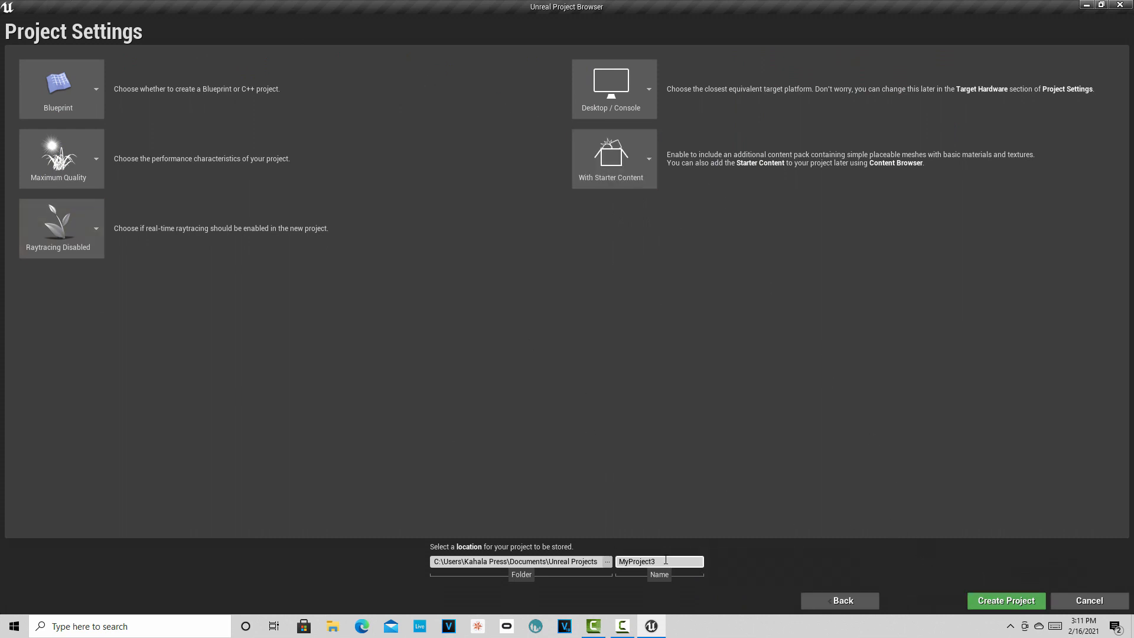
# - Name the new project BP1 and create it with the default project settings
pyautogui.click(666, 560)
pyautogui.write('BP1')
pyautogui.click(1014, 602)
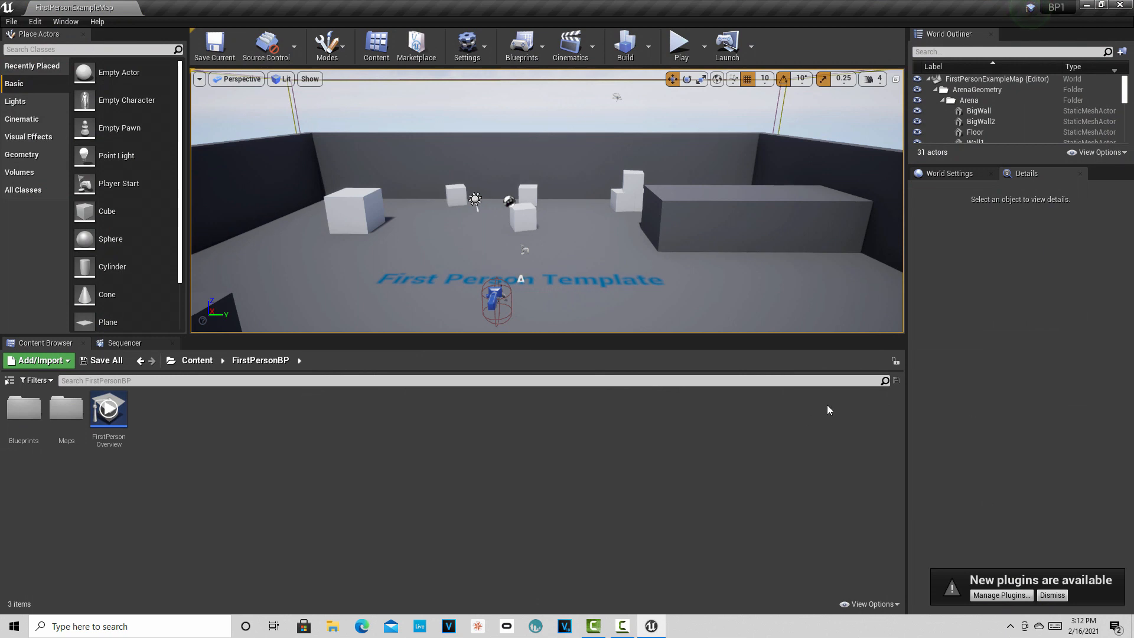
# - Playtest the First Person level by shooting projectiles at the white cubes and into the air, and end the play session
pyautogui.click(680, 46)
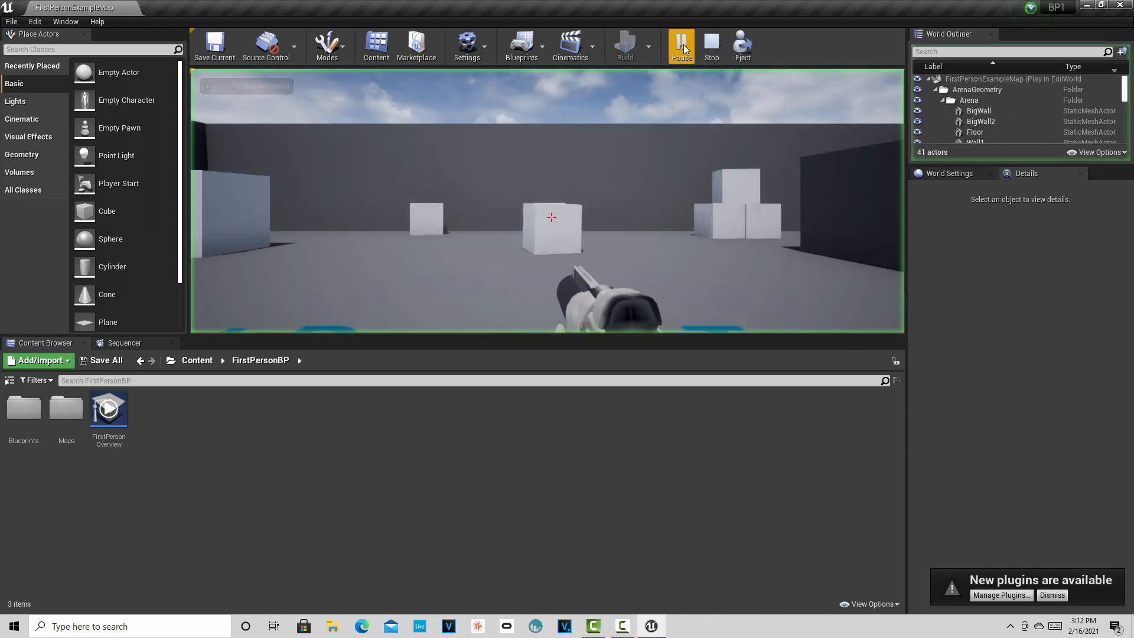
pyautogui.click(621, 216)
pyautogui.click(551, 217)
pyautogui.click(551, 217)
pyautogui.click(551, 218)
pyautogui.click(551, 217)
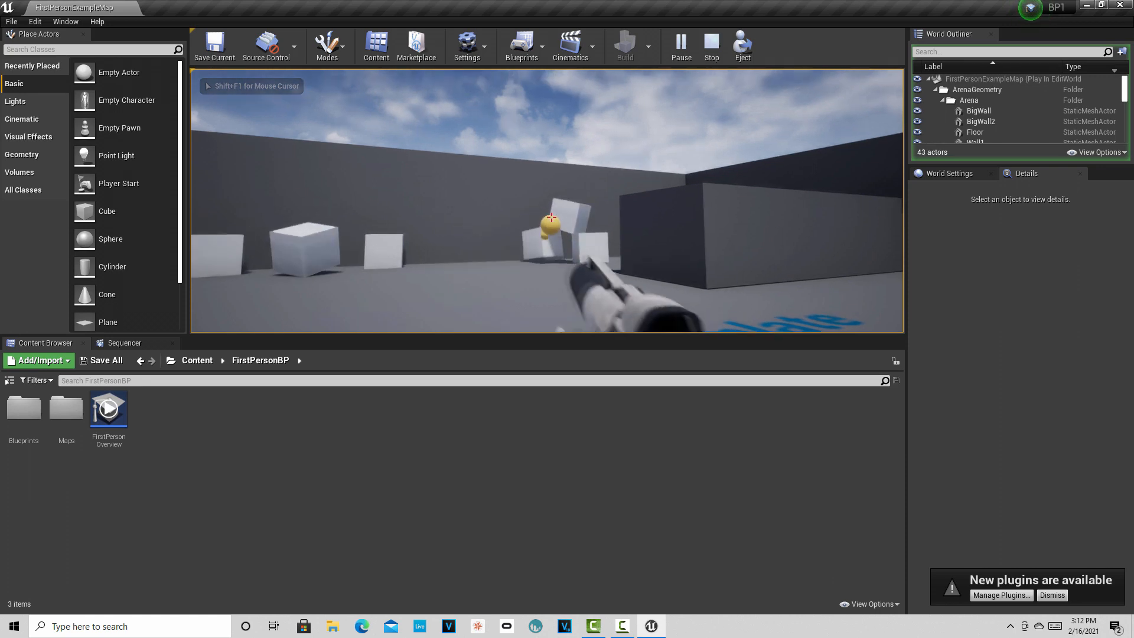
pyautogui.click(551, 218)
pyautogui.click(551, 217)
pyautogui.click(551, 218)
pyautogui.click(551, 218)
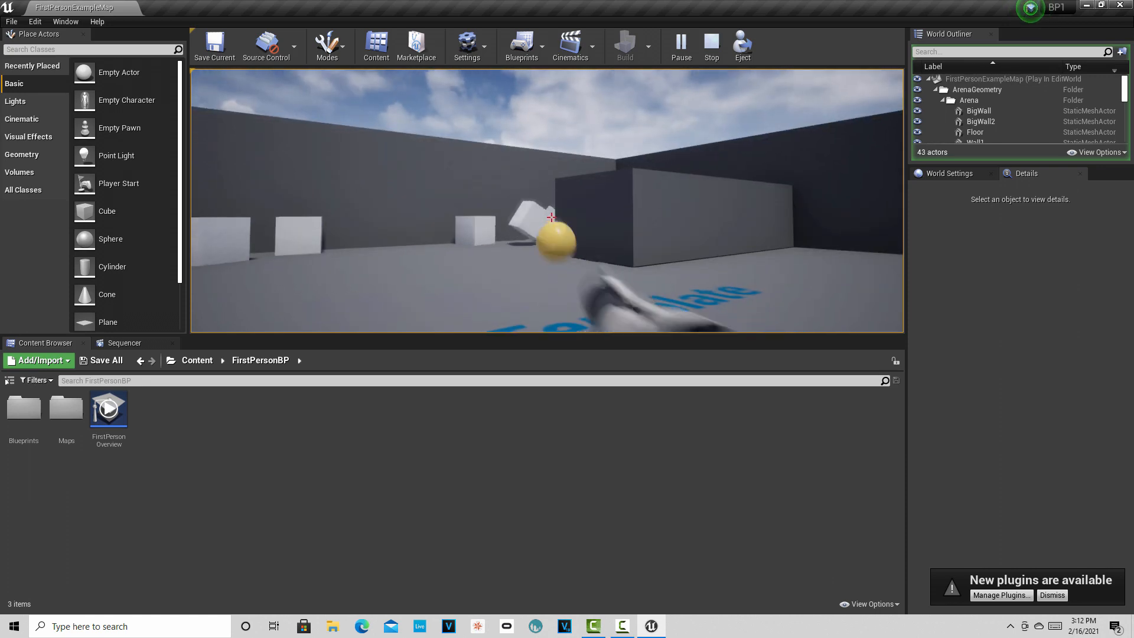
pyautogui.click(551, 218)
pyautogui.click(551, 218)
pyautogui.click(551, 217)
pyautogui.click(551, 217)
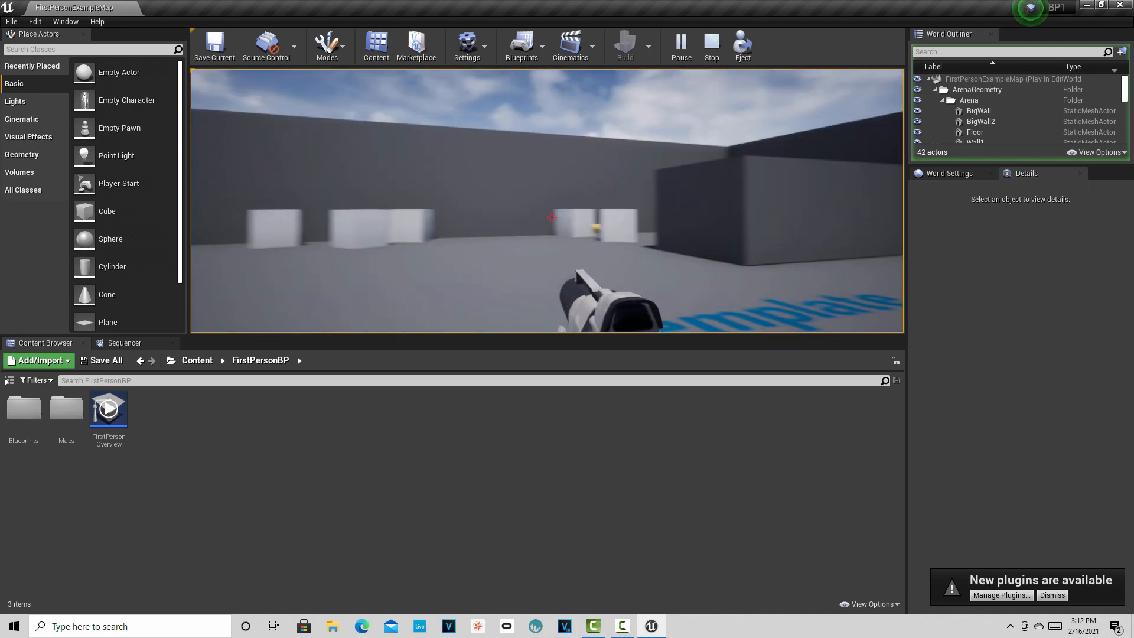
pyautogui.click(551, 218)
pyautogui.click(551, 217)
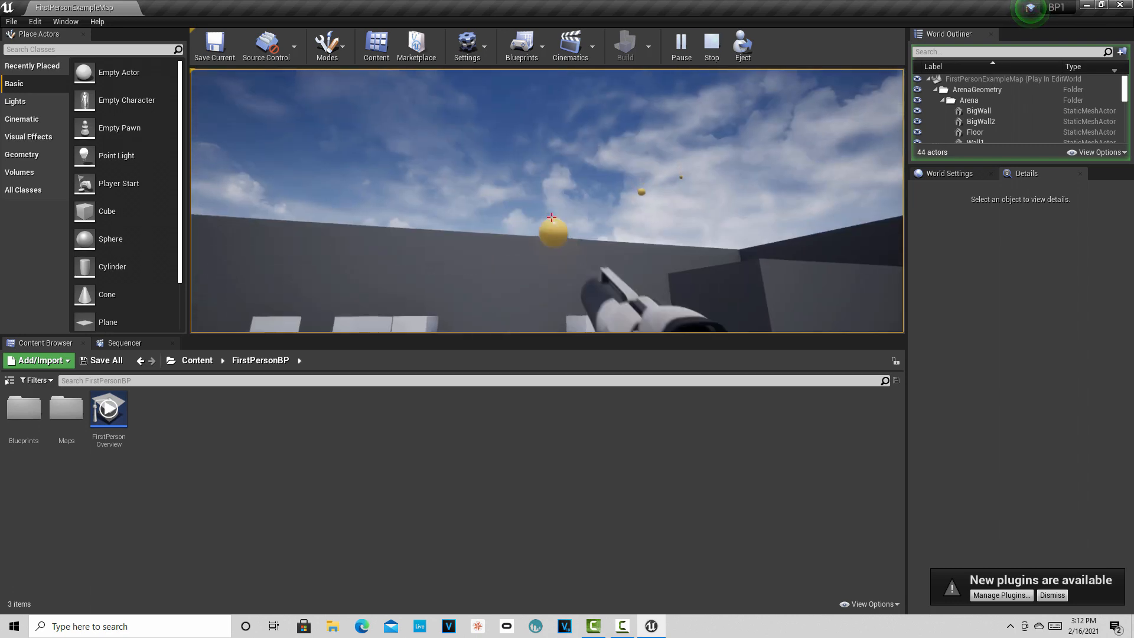
pyautogui.click(551, 217)
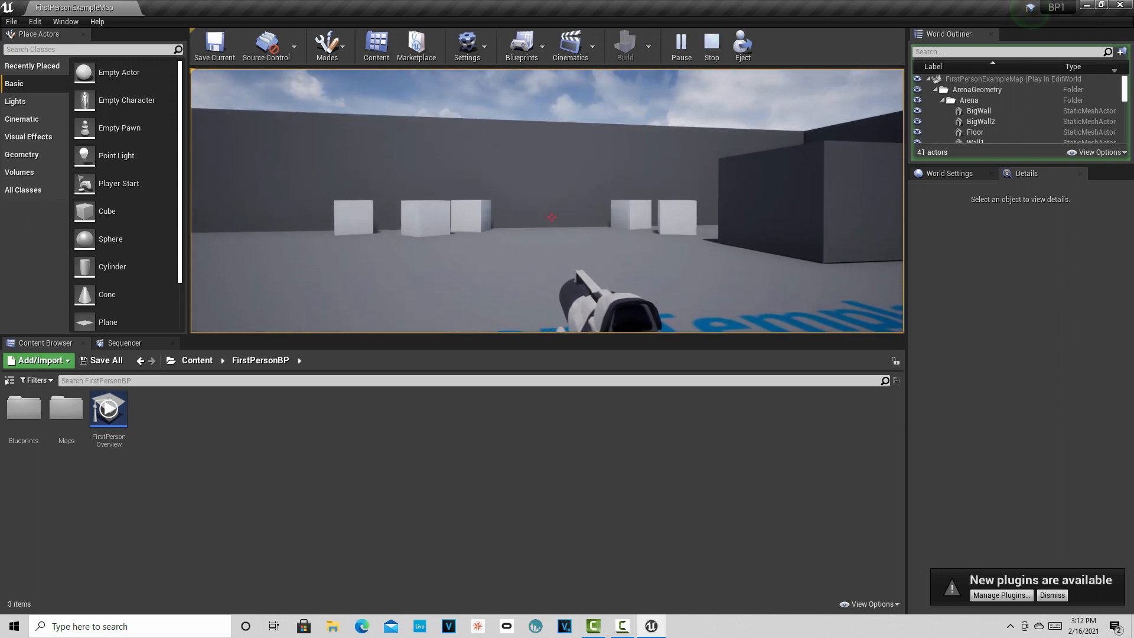
pyautogui.press('Escape')
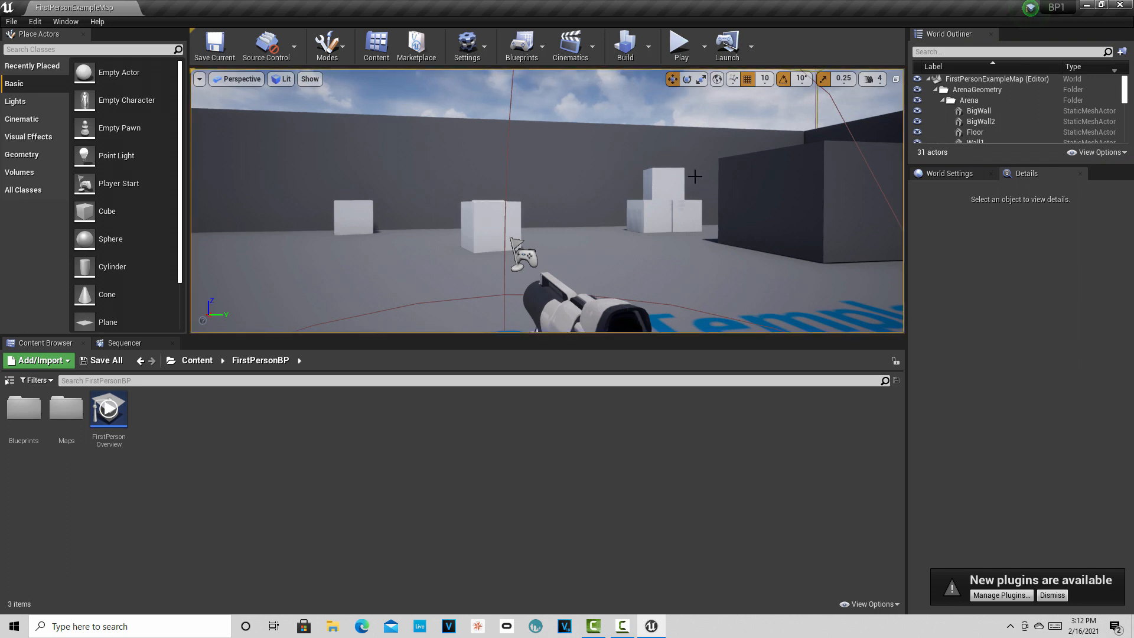
# - Create a folder named Materials inside the FirstPersonBP Blueprints folder
pyautogui.doubleClick(26, 412)
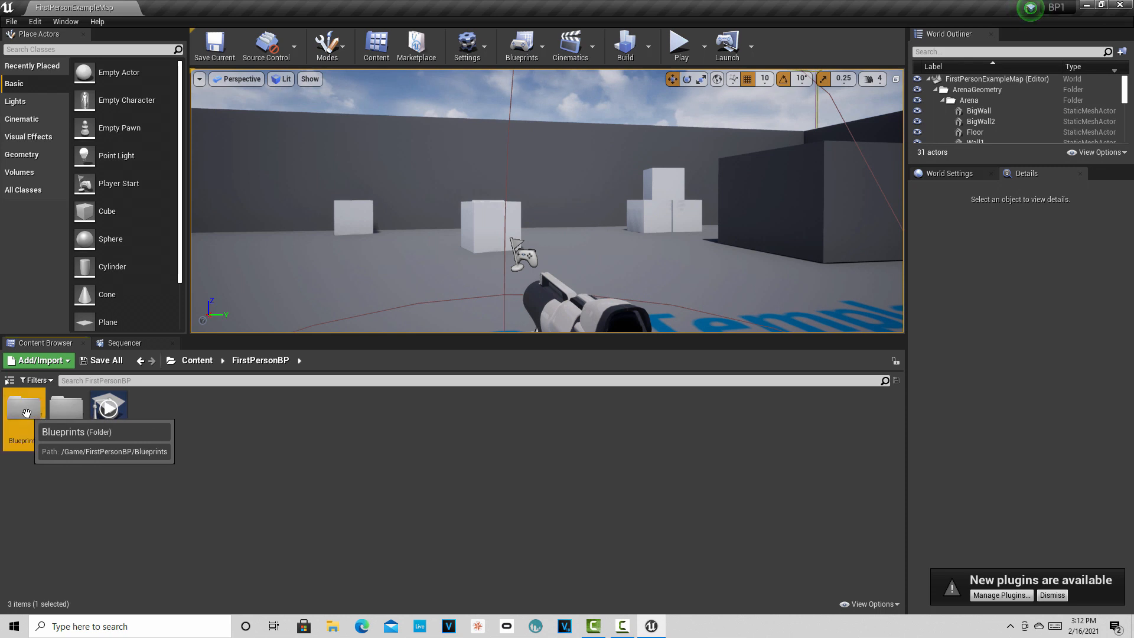
pyautogui.rightClick(229, 414)
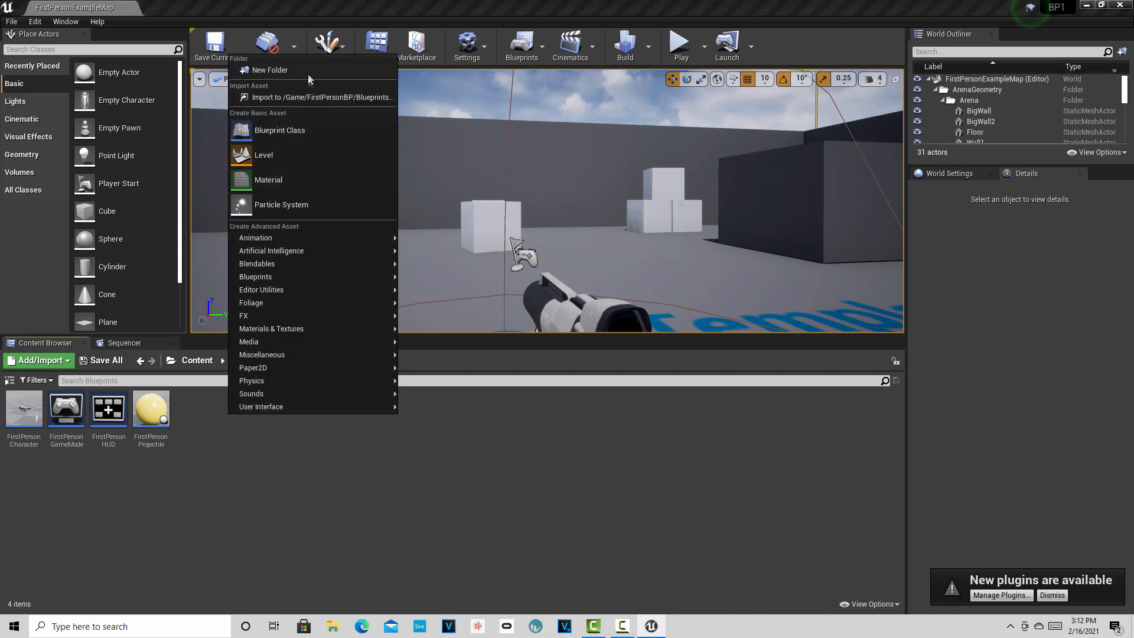
pyautogui.click(301, 71)
pyautogui.write('Materials')
pyautogui.press('Return')
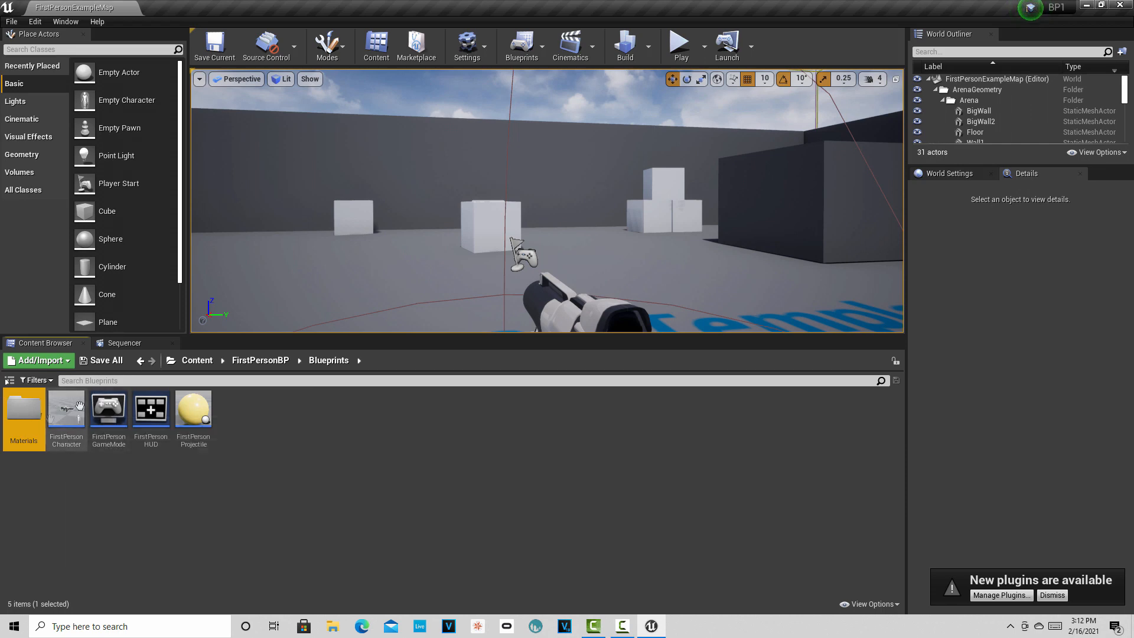
# - Create a material named Cylinder_color inside the Materials folder
pyautogui.doubleClick(26, 412)
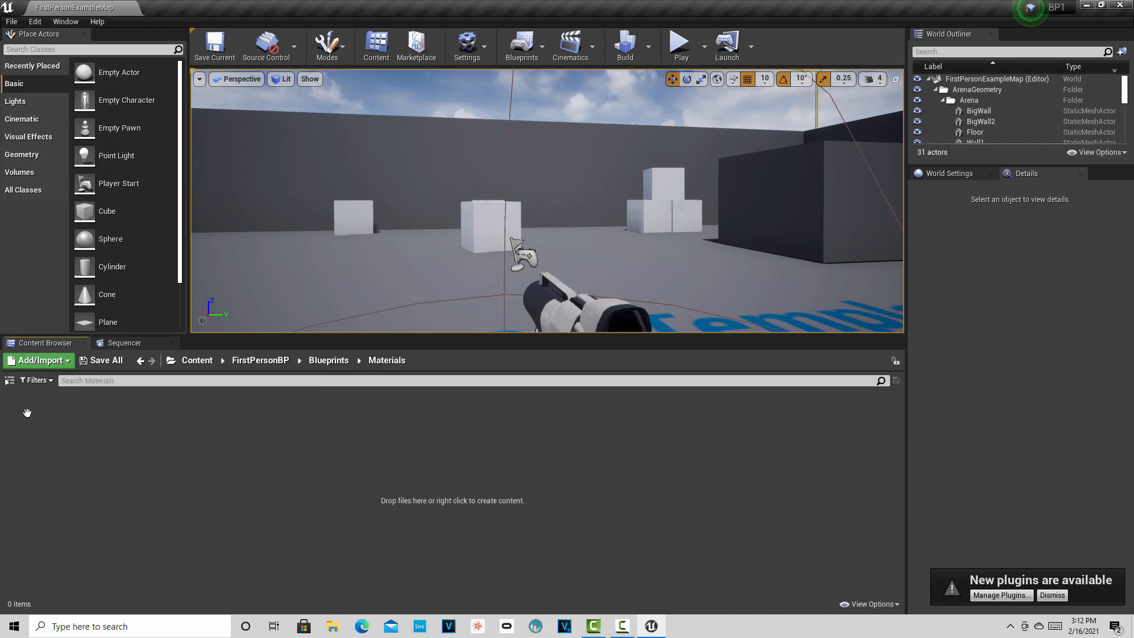
pyautogui.rightClick(235, 437)
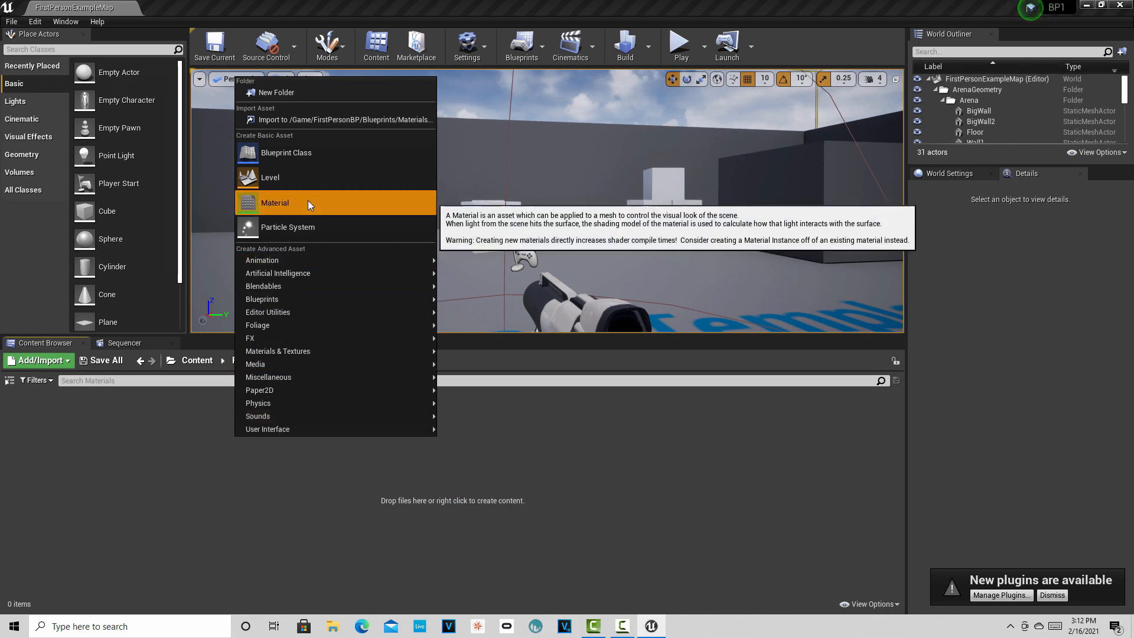
pyautogui.click(307, 200)
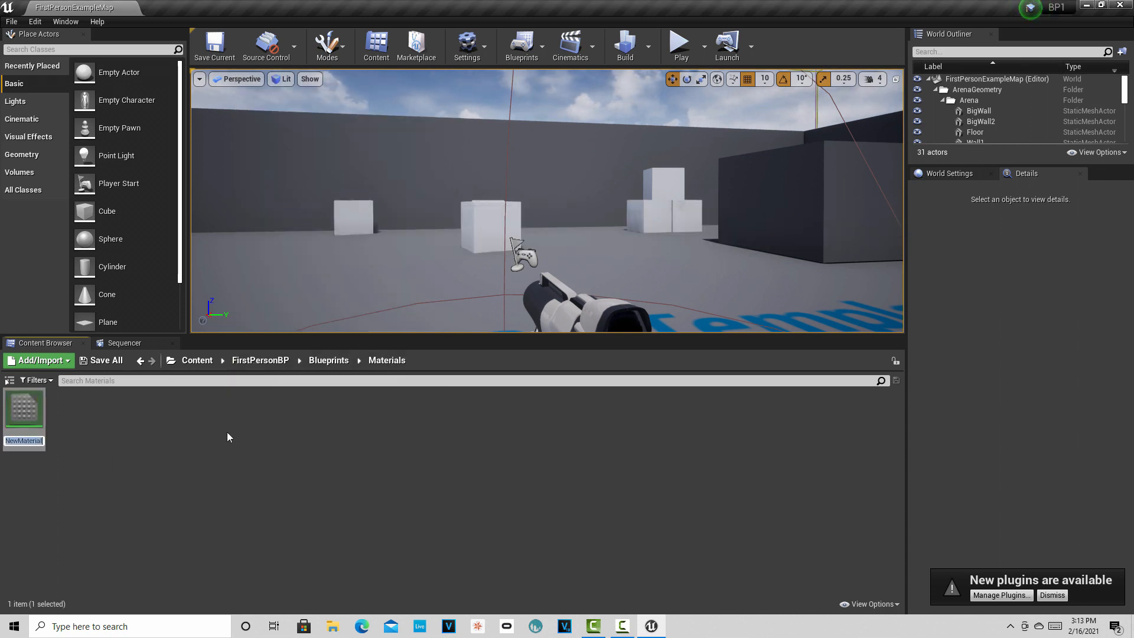
pyautogui.write('Cylin')
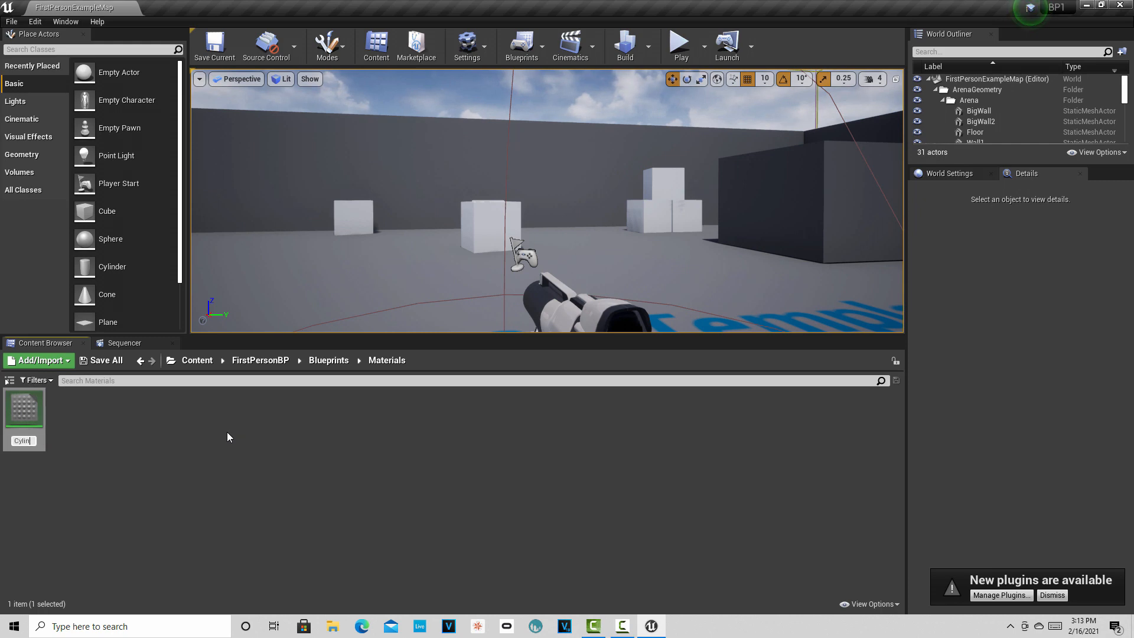
pyautogui.write('der_color')
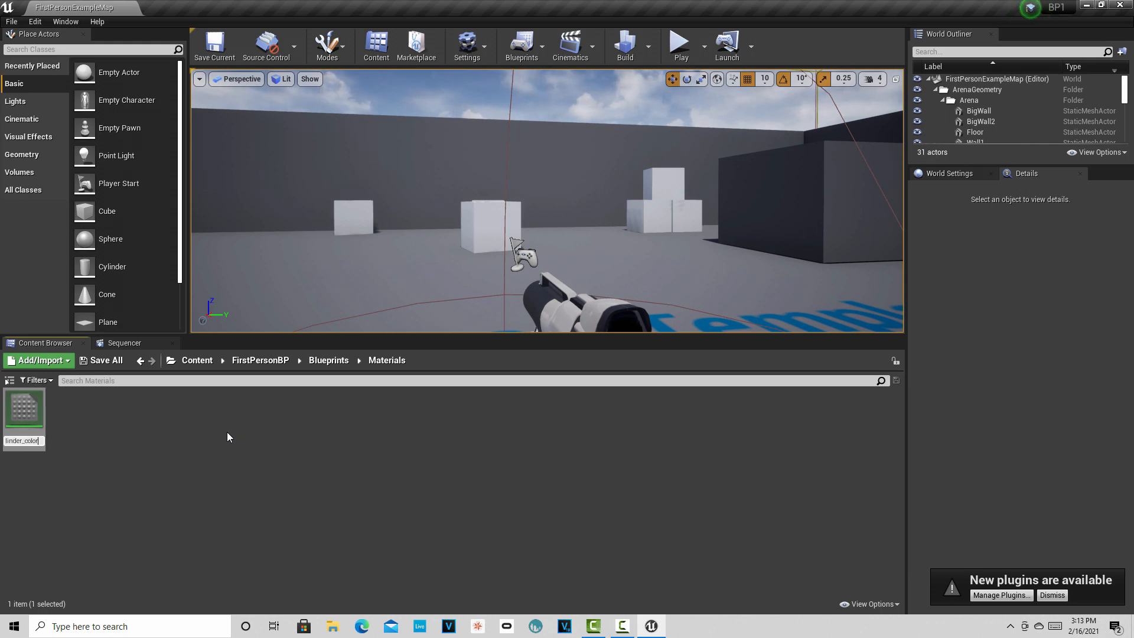
pyautogui.press('Return')
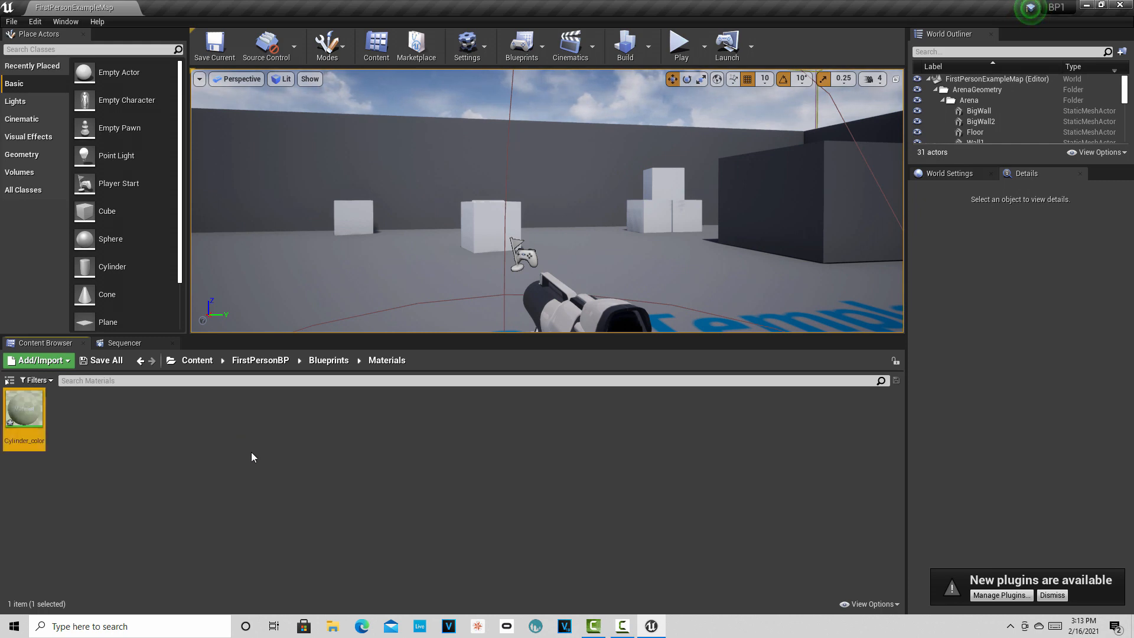
# - Open the Cylinder_color material in a maximized editor and move its result node toward the middle of the graph
pyautogui.doubleClick(24, 413)
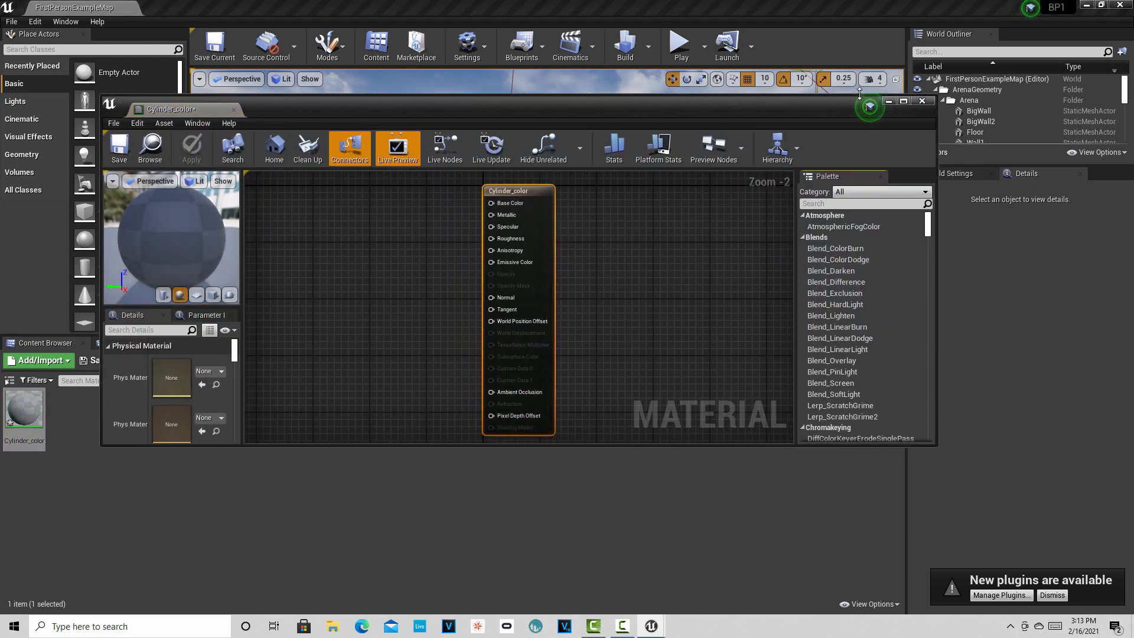
pyautogui.click(903, 101)
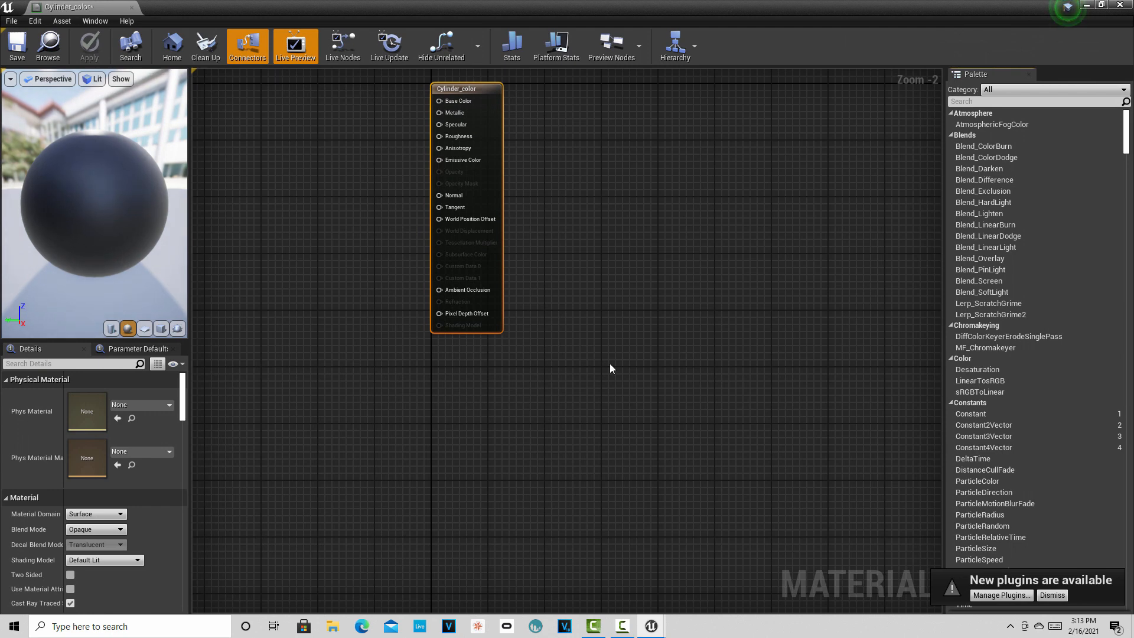
pyautogui.moveTo(486, 94); pyautogui.dragTo(564, 214)
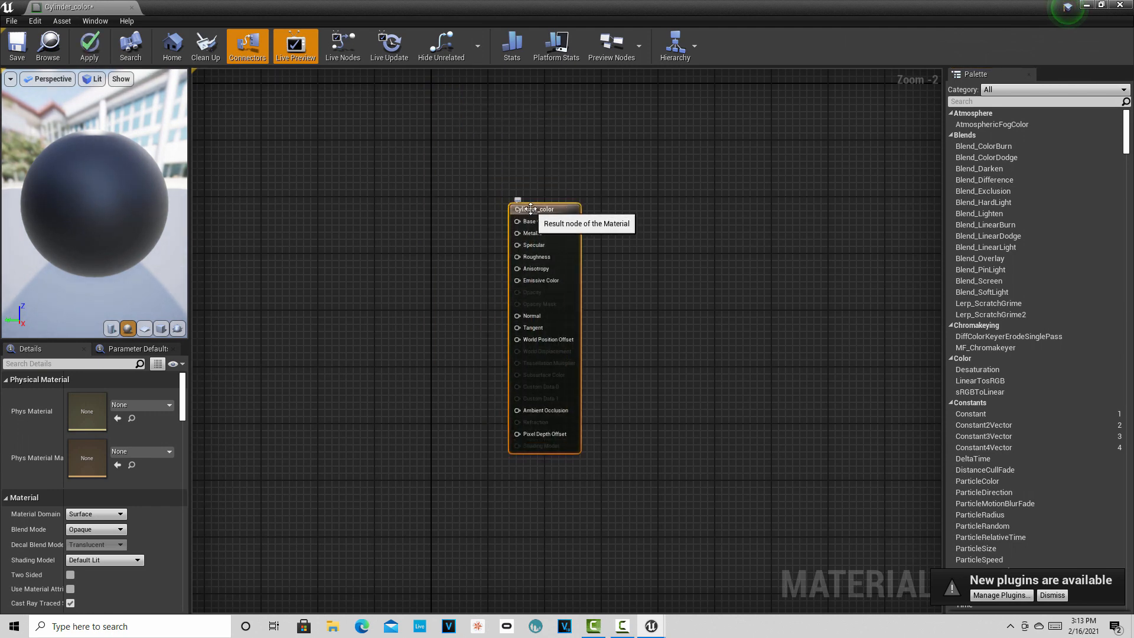
# - Add a VectorParameter node to the left of the result node and name the parameter Base_color
pyautogui.rightClick(342, 228)
pyautogui.write('vec')
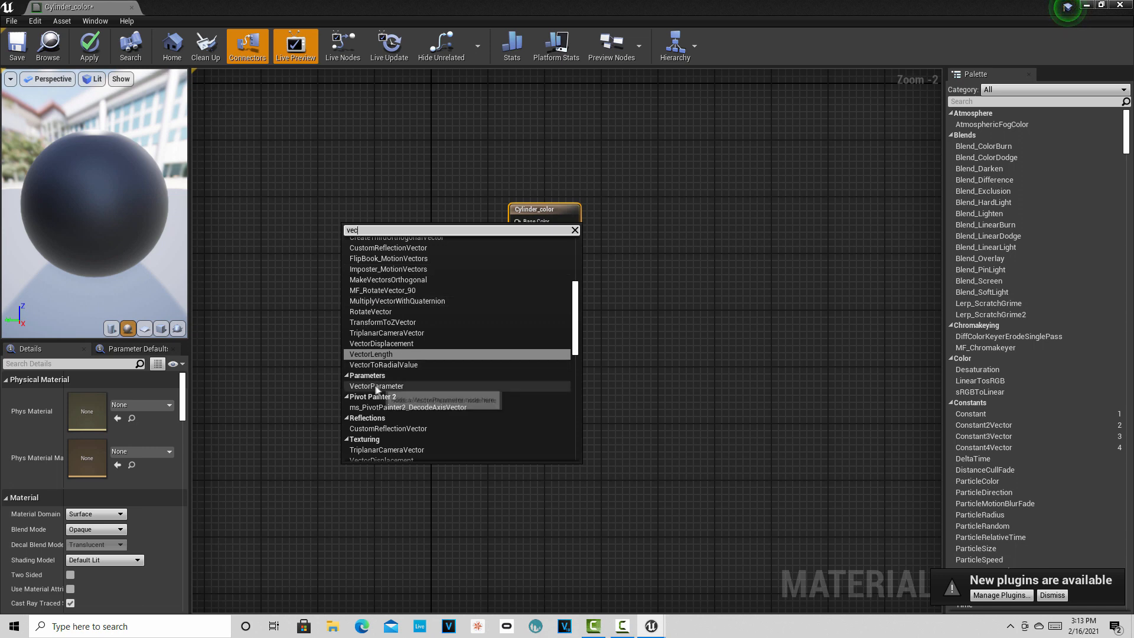
pyautogui.click(377, 386)
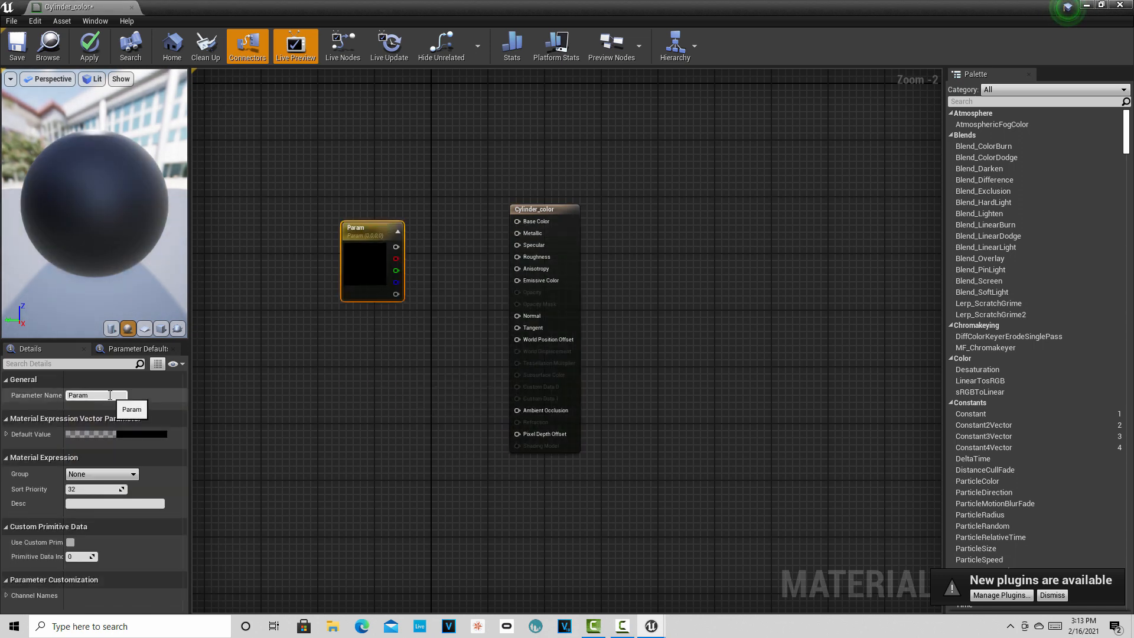
pyautogui.click(110, 399)
pyautogui.write('Base_color')
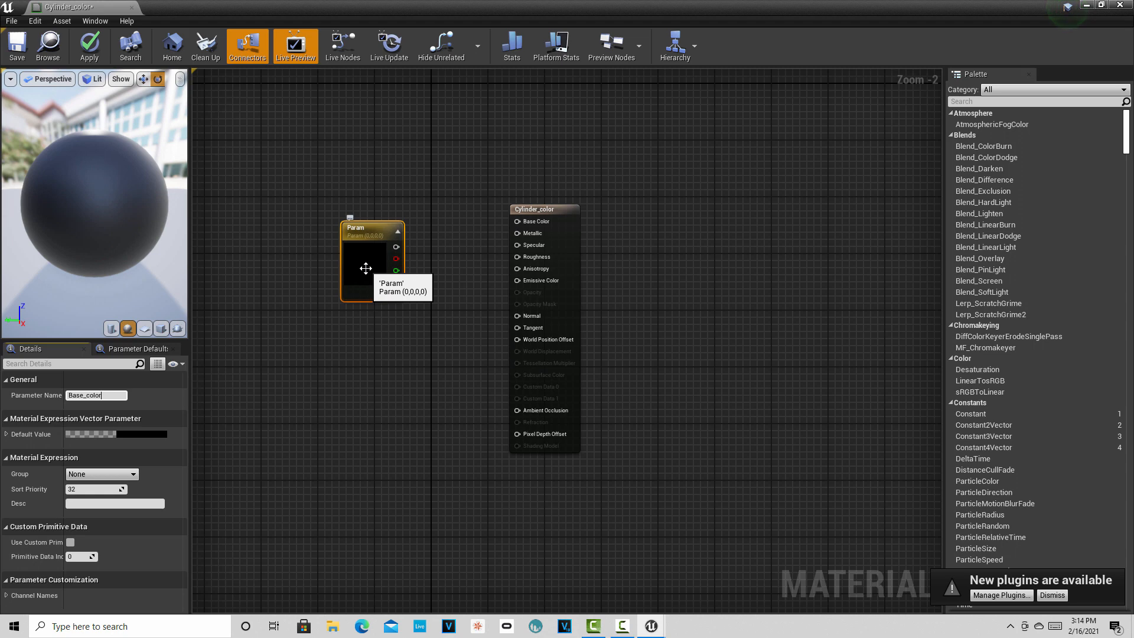
# - Set the Base_color default value to orange-red (R 0.859375, G 0.133088, B 0.038829) and connect it to the material's Base Color
pyautogui.doubleClick(365, 268)
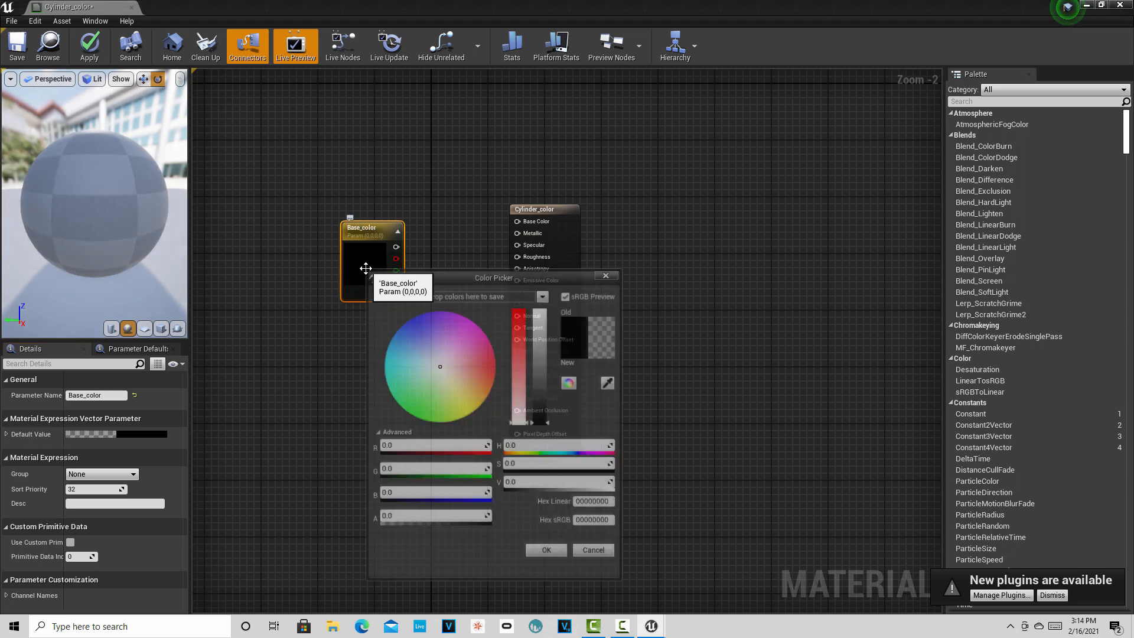
pyautogui.click(495, 375)
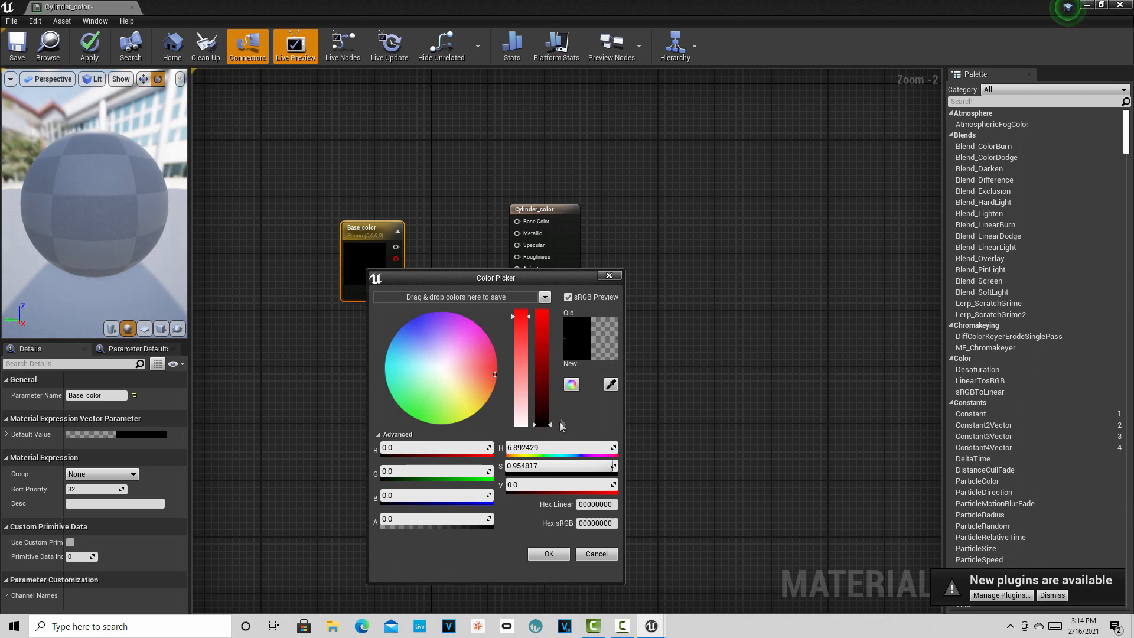
pyautogui.moveTo(552, 427); pyautogui.dragTo(550, 329)
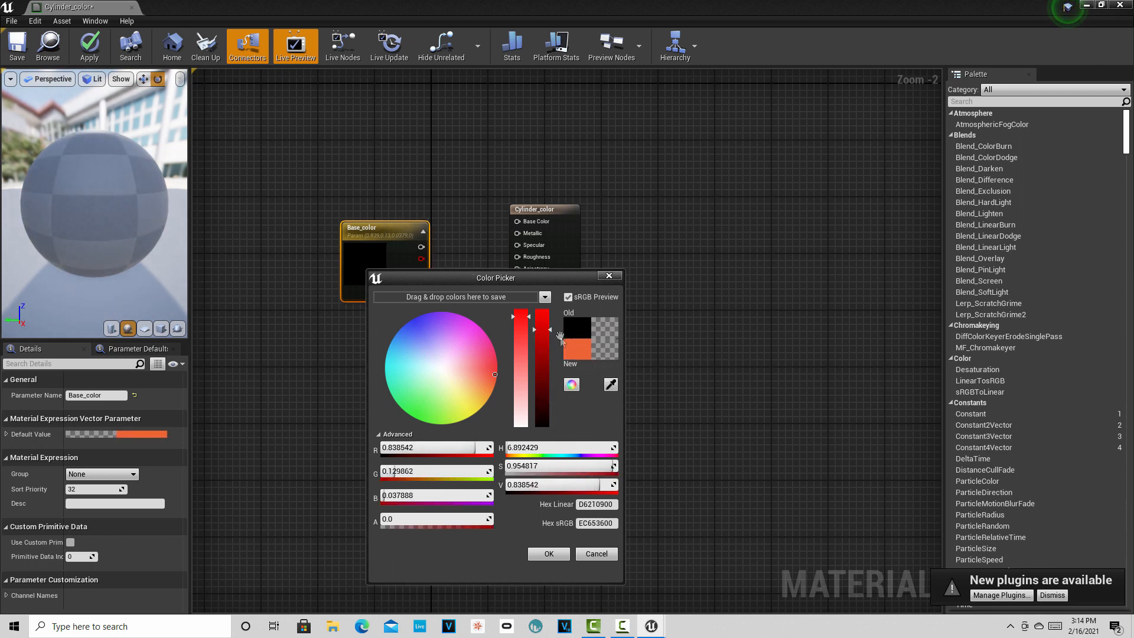
pyautogui.click(550, 327)
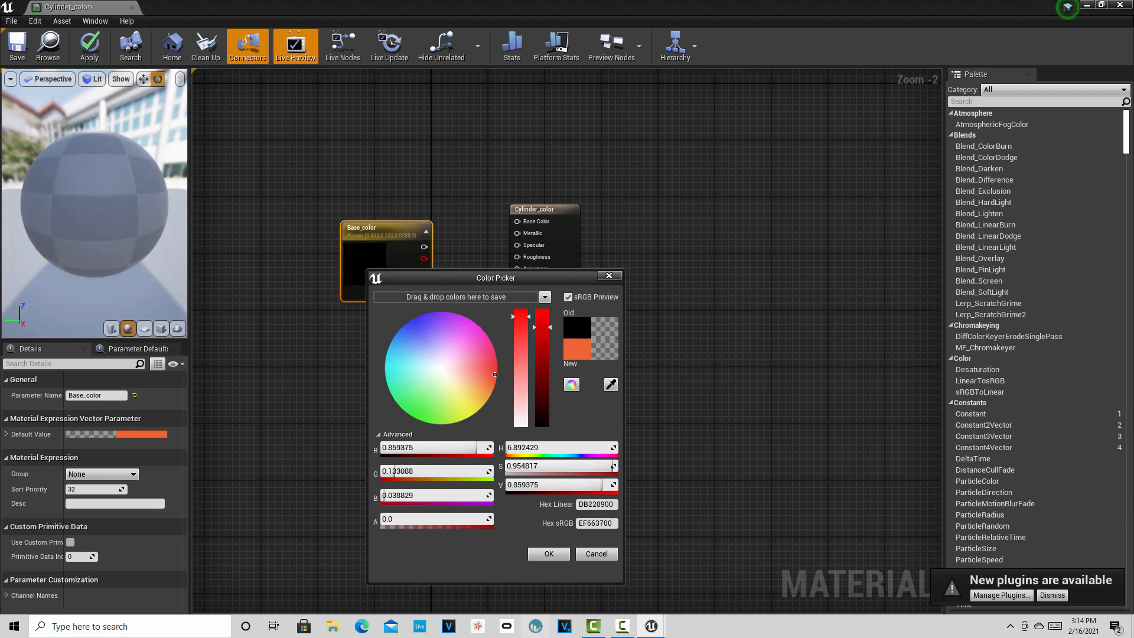
pyautogui.click(554, 558)
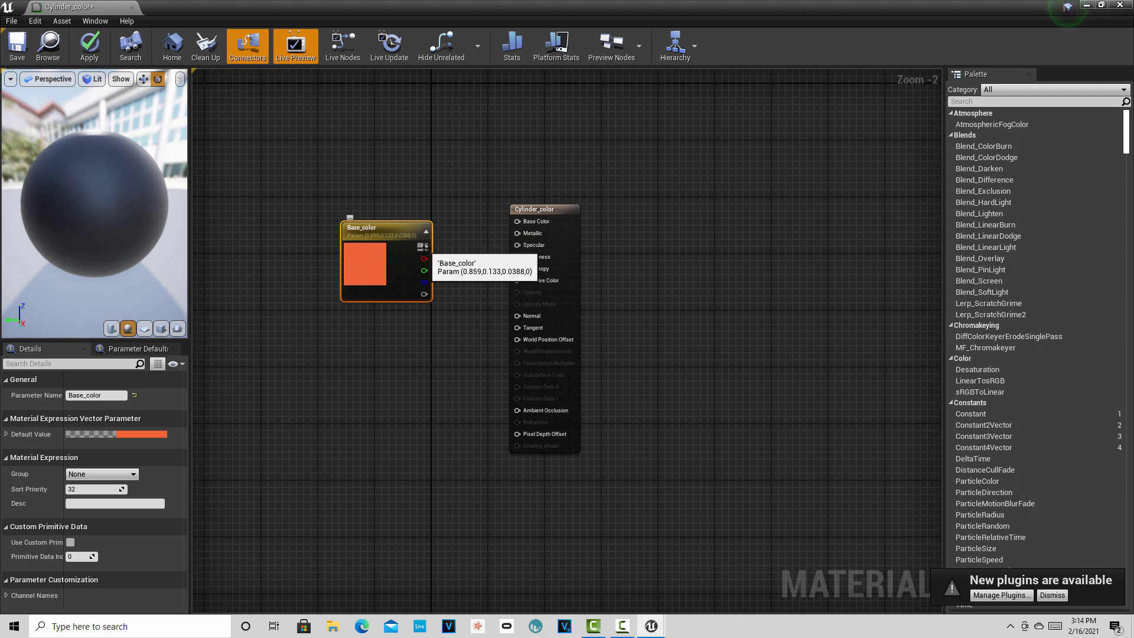
pyautogui.moveTo(424, 247); pyautogui.dragTo(517, 222)
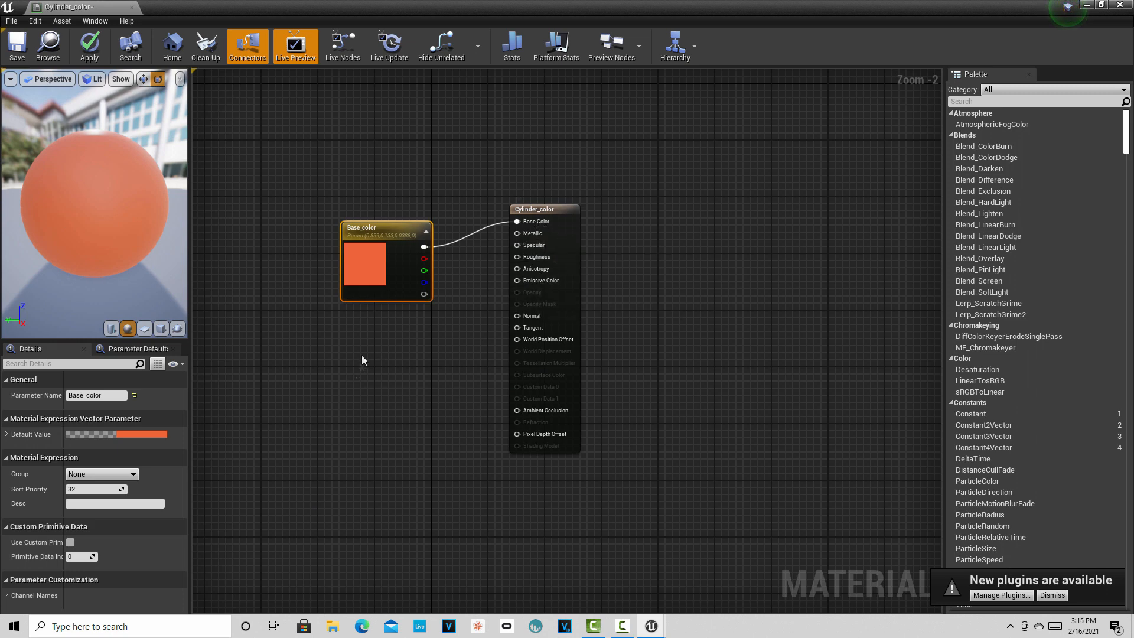
# - Add a ScalarParameter node below the Base_color node and name the parameter Specular
pyautogui.rightClick(313, 362)
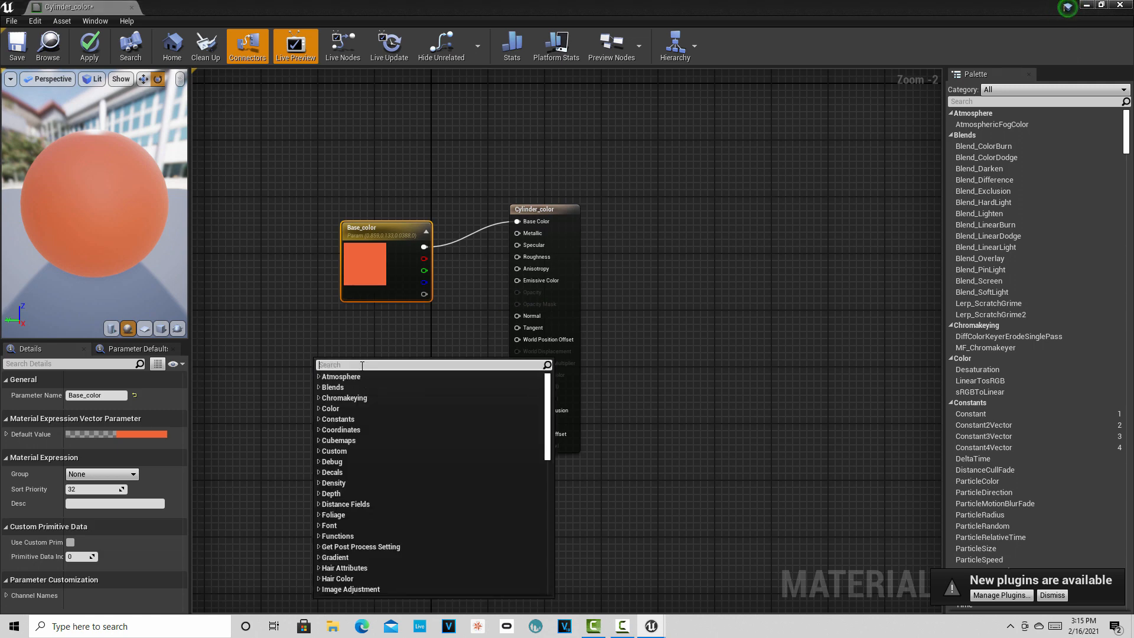
pyautogui.write('sca')
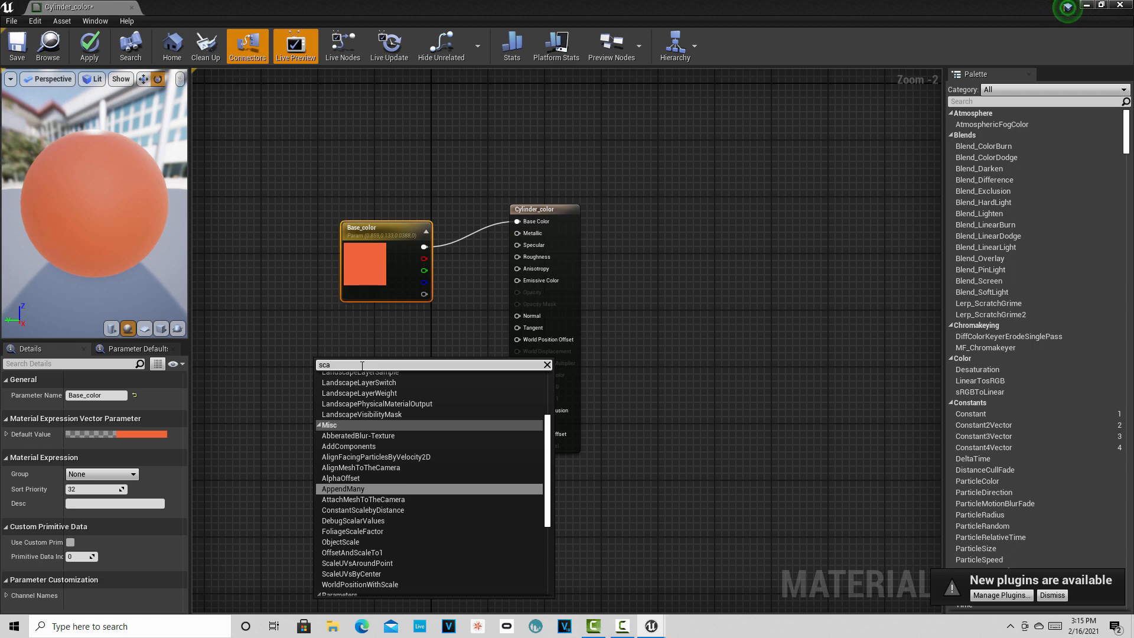
pyautogui.write('la')
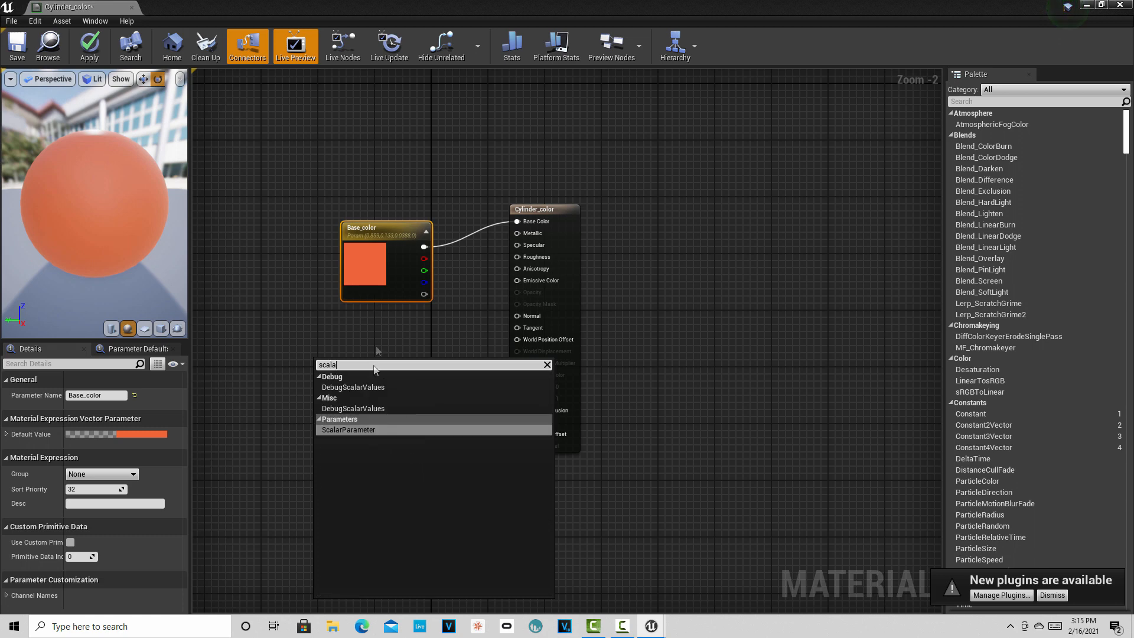
pyautogui.click(364, 430)
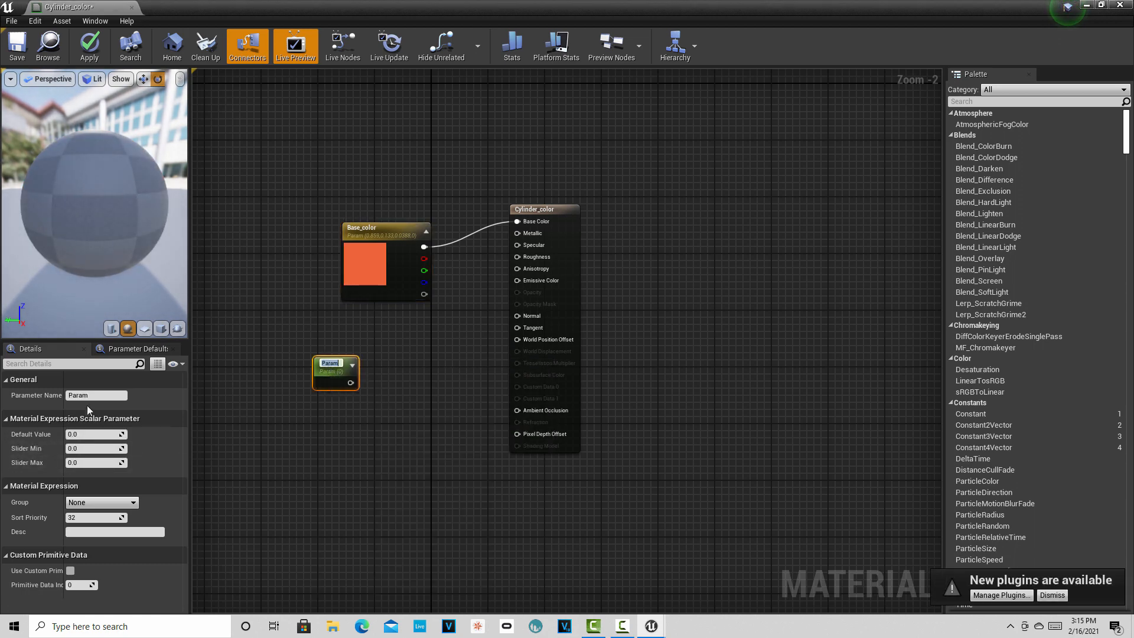
pyautogui.moveTo(87, 395); pyautogui.dragTo(27, 396)
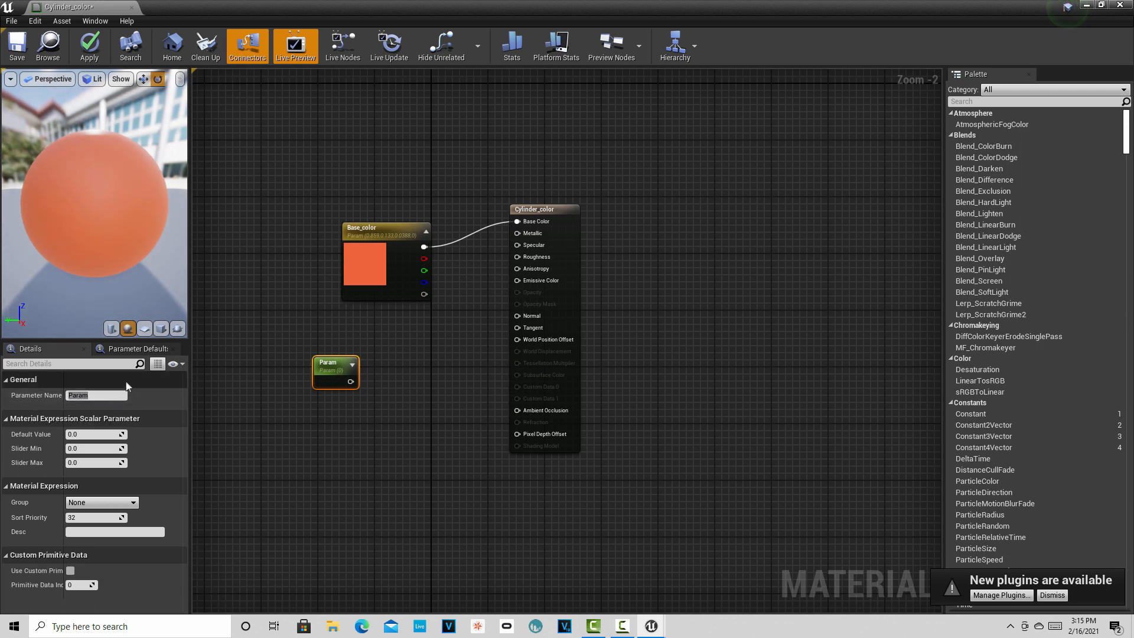
pyautogui.click(100, 395)
pyautogui.press('BackSpace')
pyautogui.press('BackSpace')
pyautogui.press('BackSpace')
pyautogui.press('BackSpace')
pyautogui.press('BackSpace')
pyautogui.write('Specular')
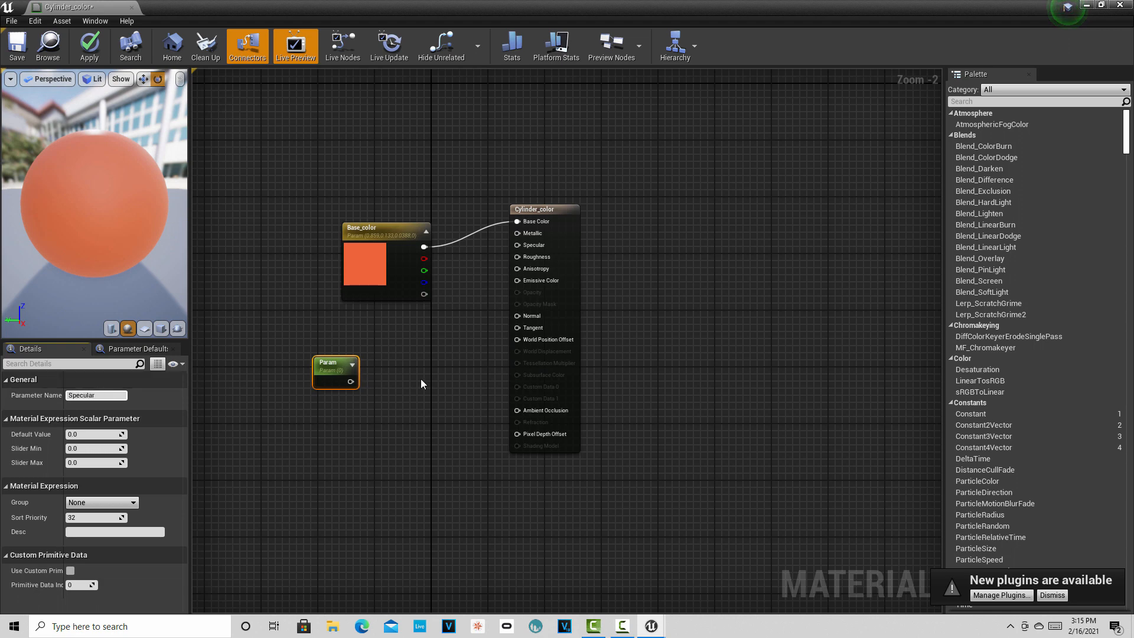
# - Set the Specular parameter's default value to 0.1 and connect it to the material's Specular input
pyautogui.moveTo(91, 434); pyautogui.dragTo(141, 449)
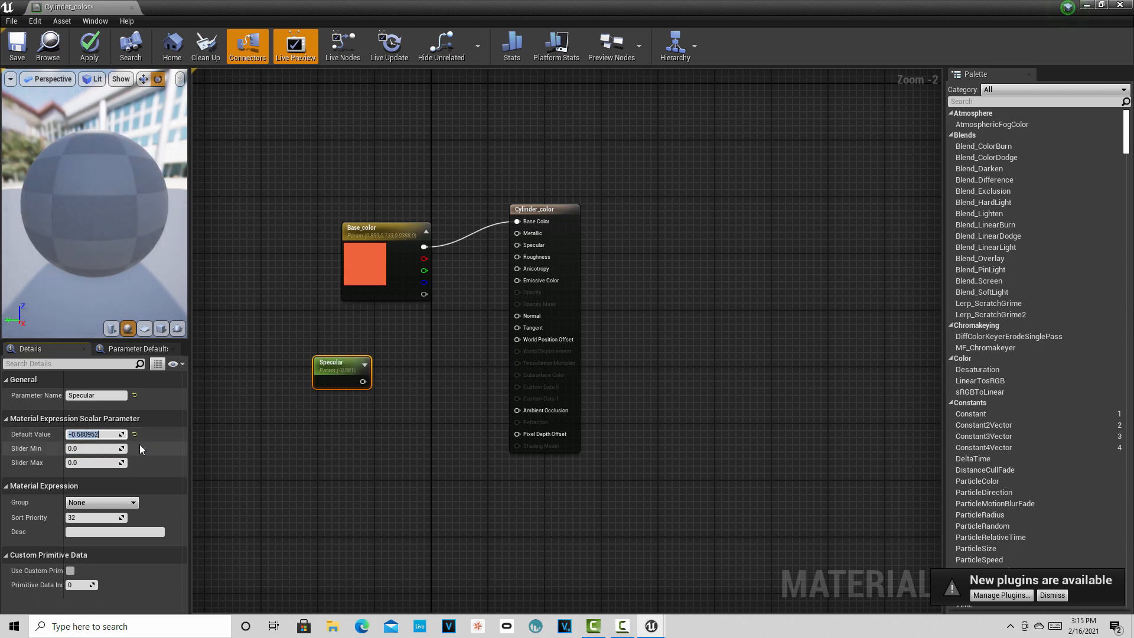
pyautogui.press('Return')
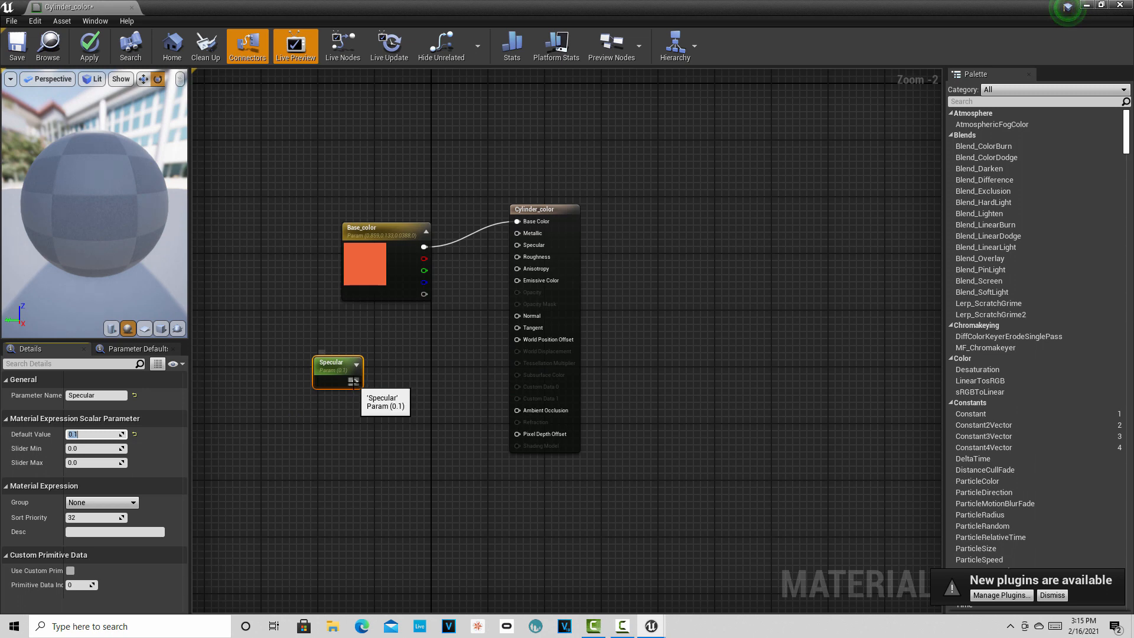
pyautogui.moveTo(354, 382); pyautogui.dragTo(518, 244)
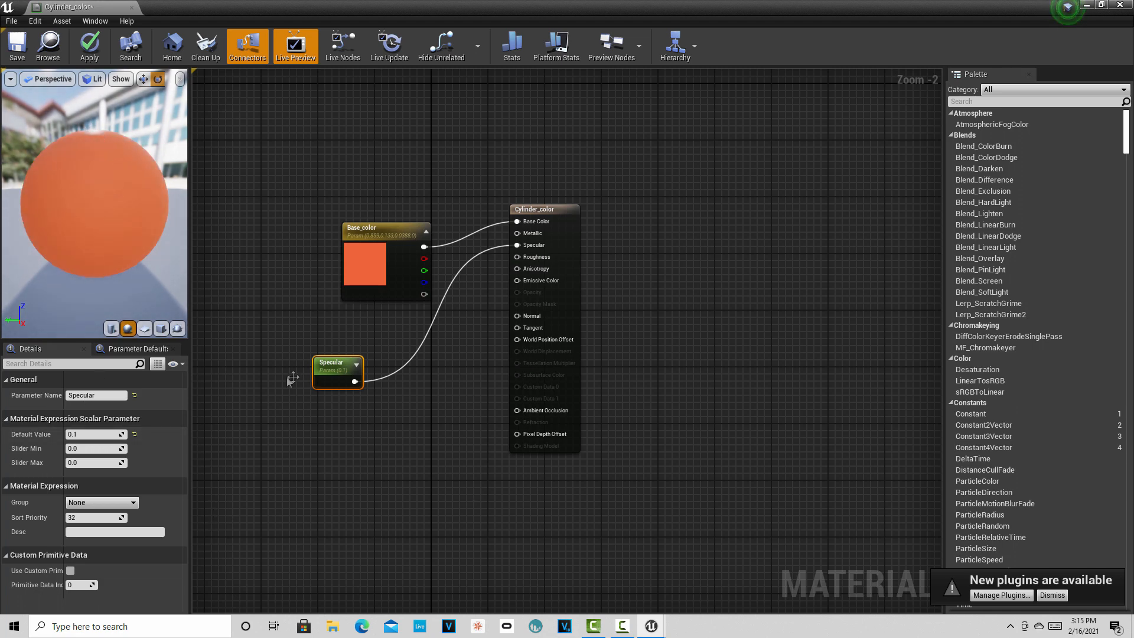
# - Duplicate the Specular node below the original, rename the copy Roughness, and connect it to the material's Roughness input
pyautogui.rightClick(326, 369)
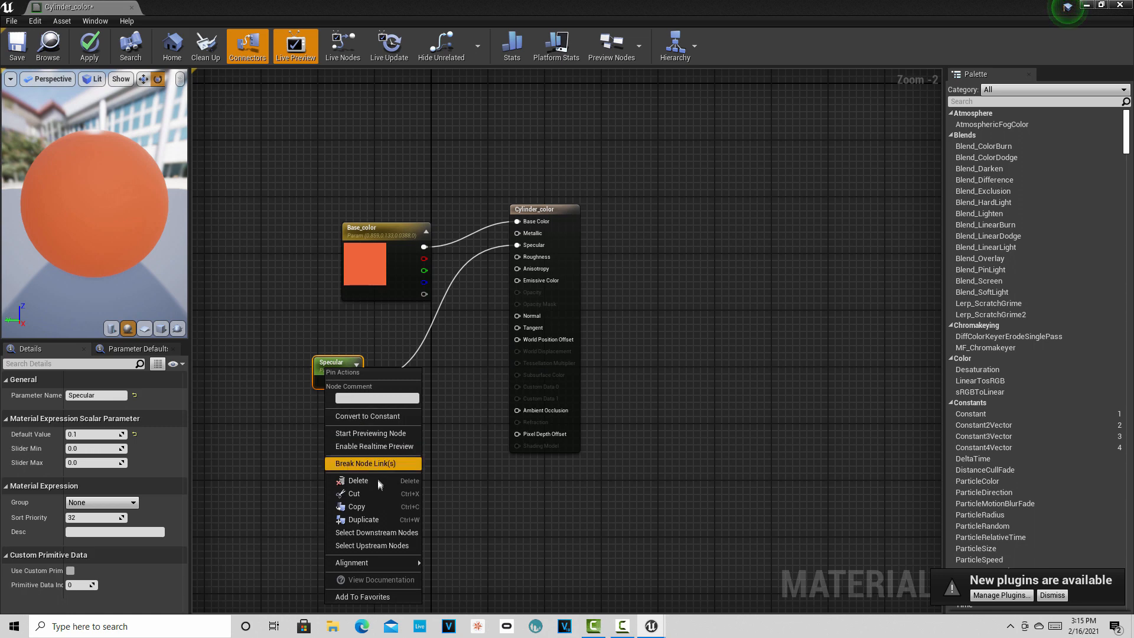
pyautogui.click(385, 519)
pyautogui.moveTo(337, 394); pyautogui.dragTo(323, 478)
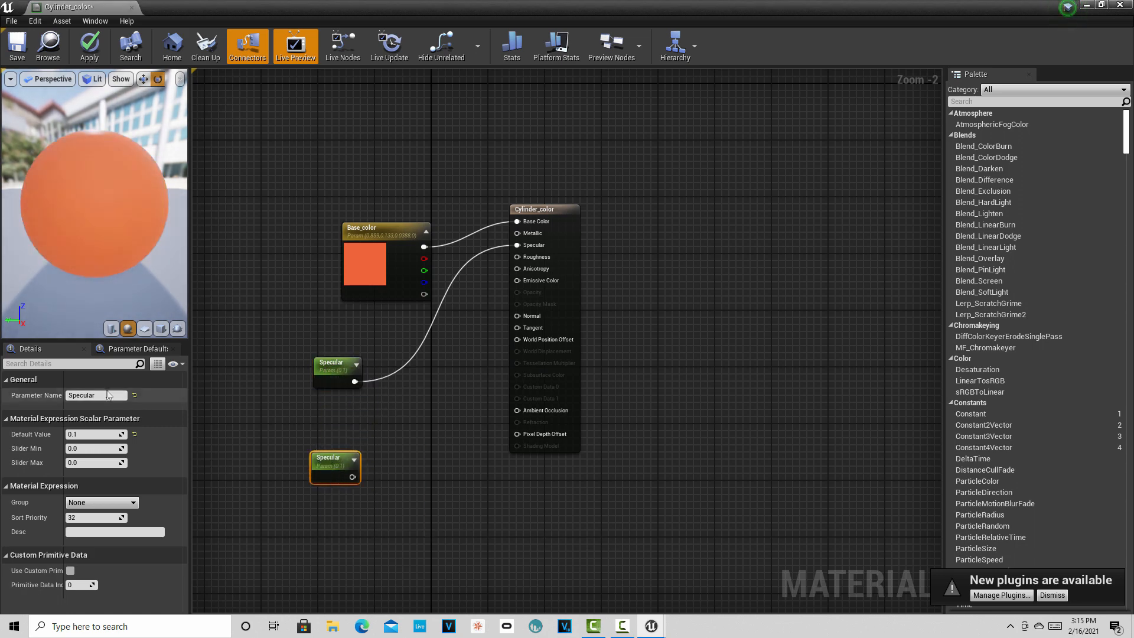
pyautogui.click(103, 395)
pyautogui.write('R')
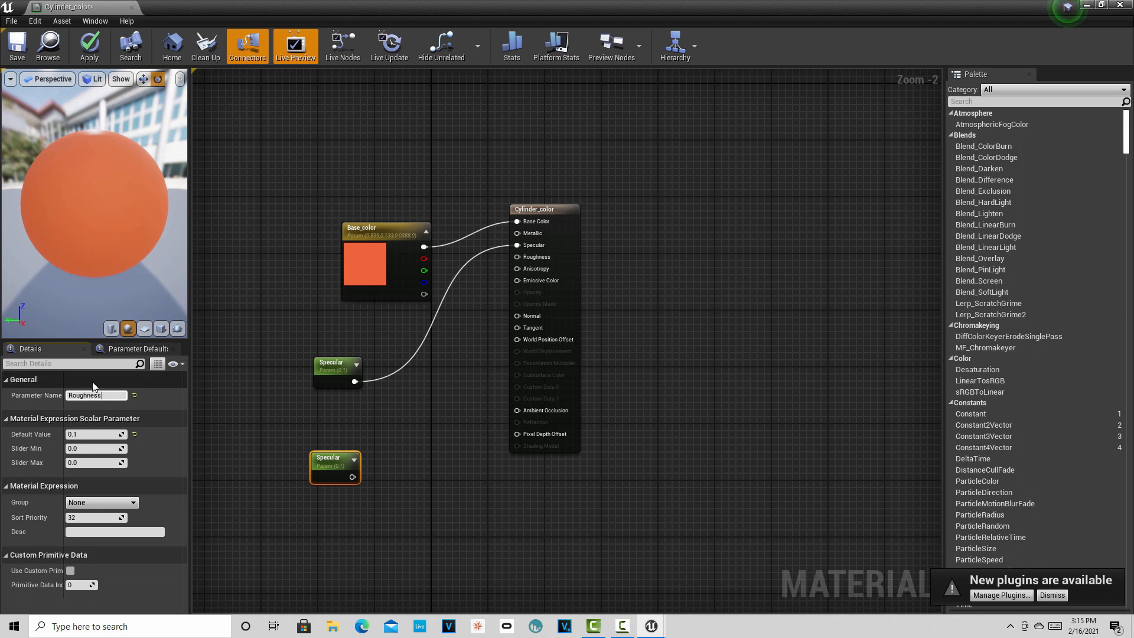
pyautogui.write('oughness')
pyautogui.press('Return')
pyautogui.click(409, 480)
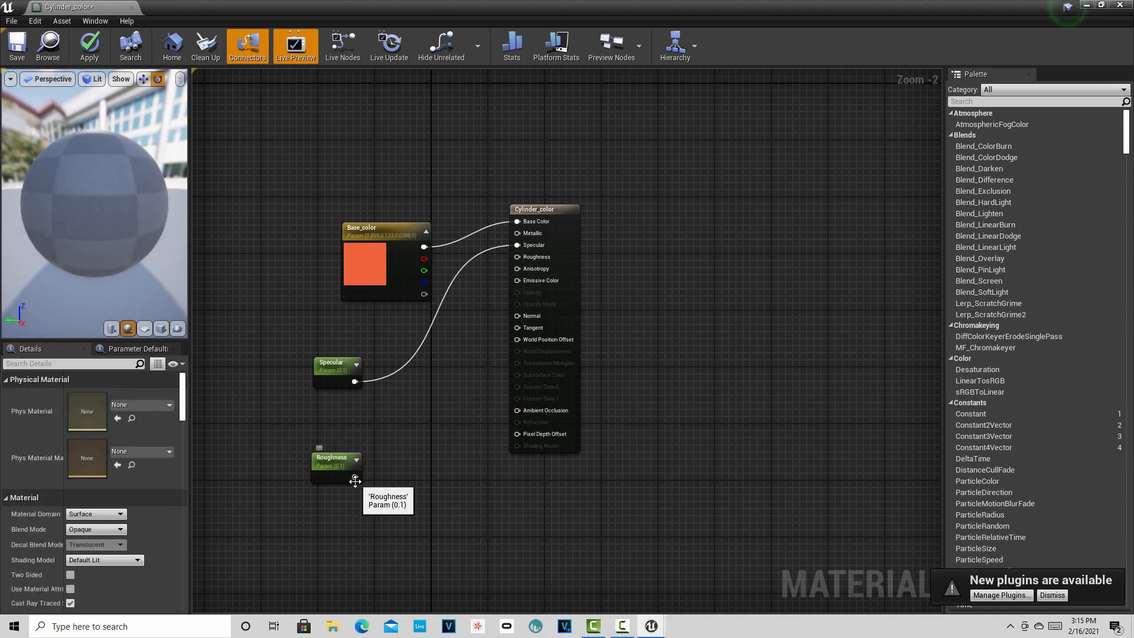
pyautogui.moveTo(355, 477); pyautogui.dragTo(517, 257)
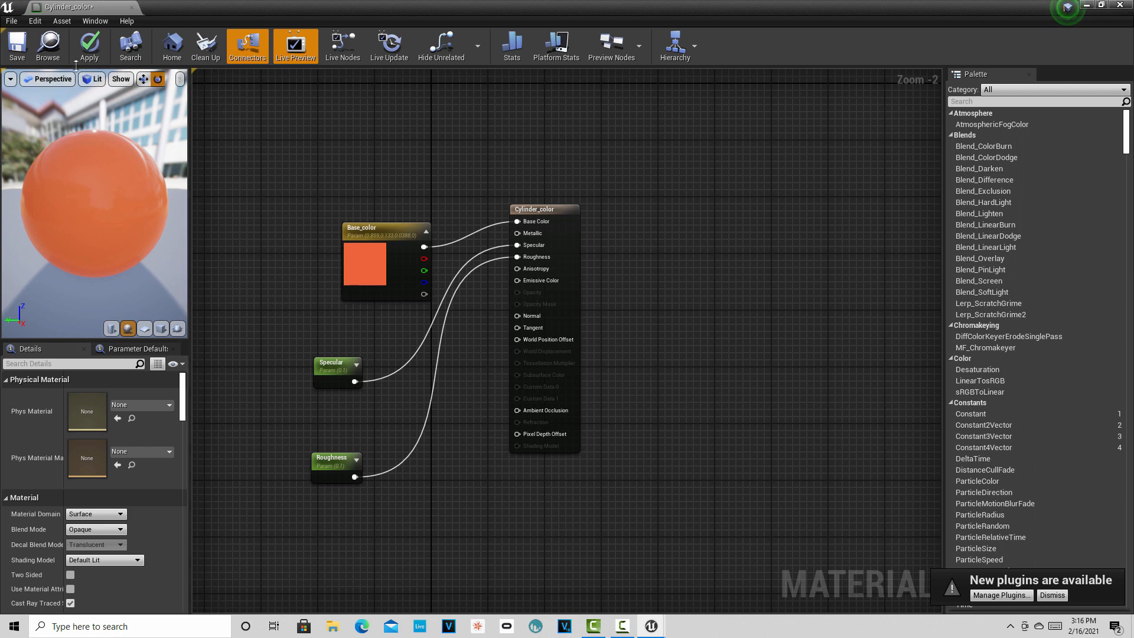
# - Save the Cylinder_color material and close its editor, ending in the Materials folder
pyautogui.click(16, 46)
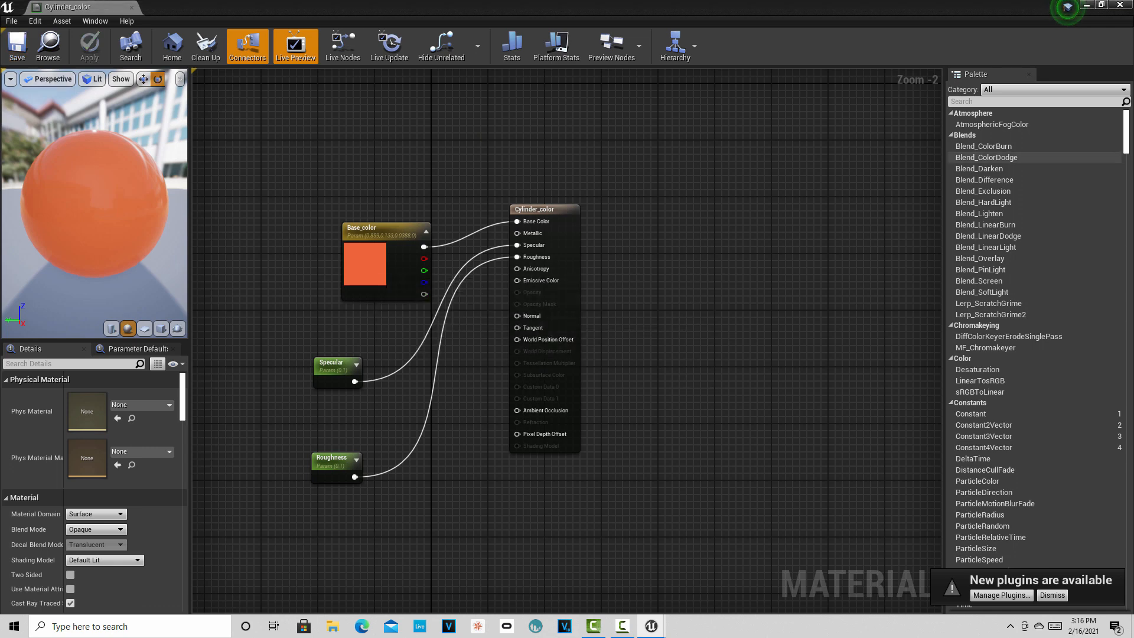
pyautogui.click(1121, 6)
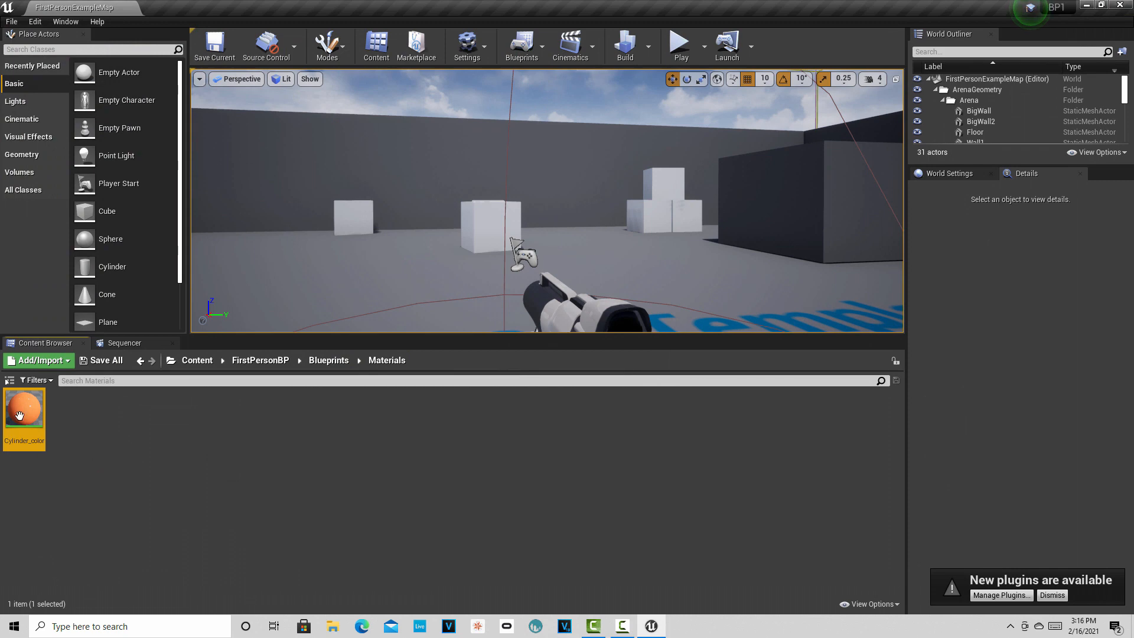
pyautogui.click(328, 360)
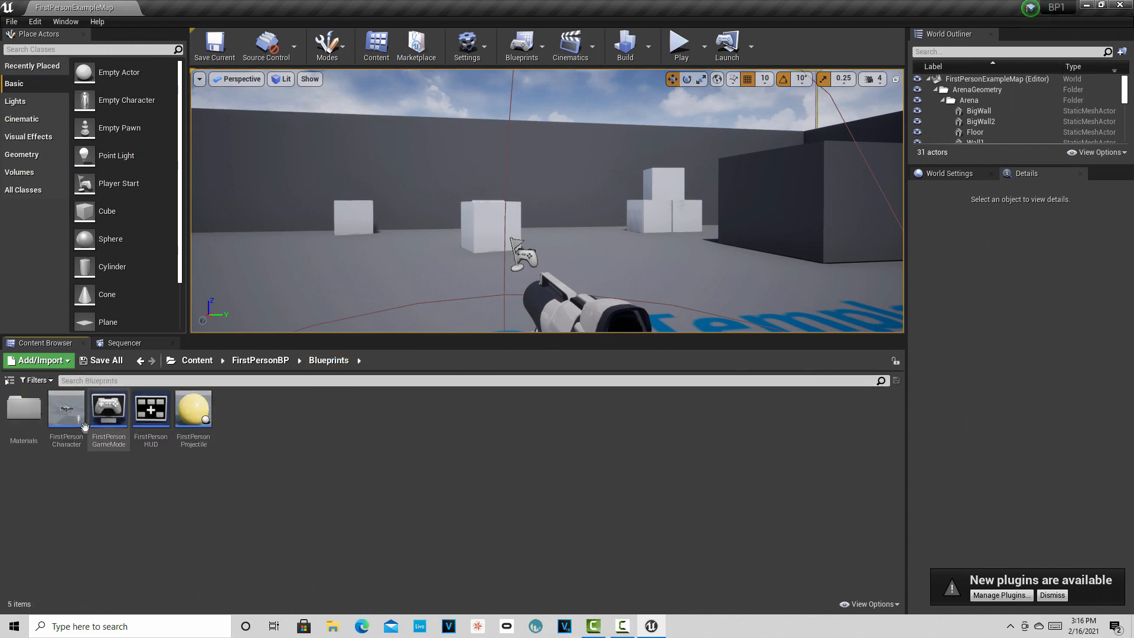
pyautogui.doubleClick(24, 409)
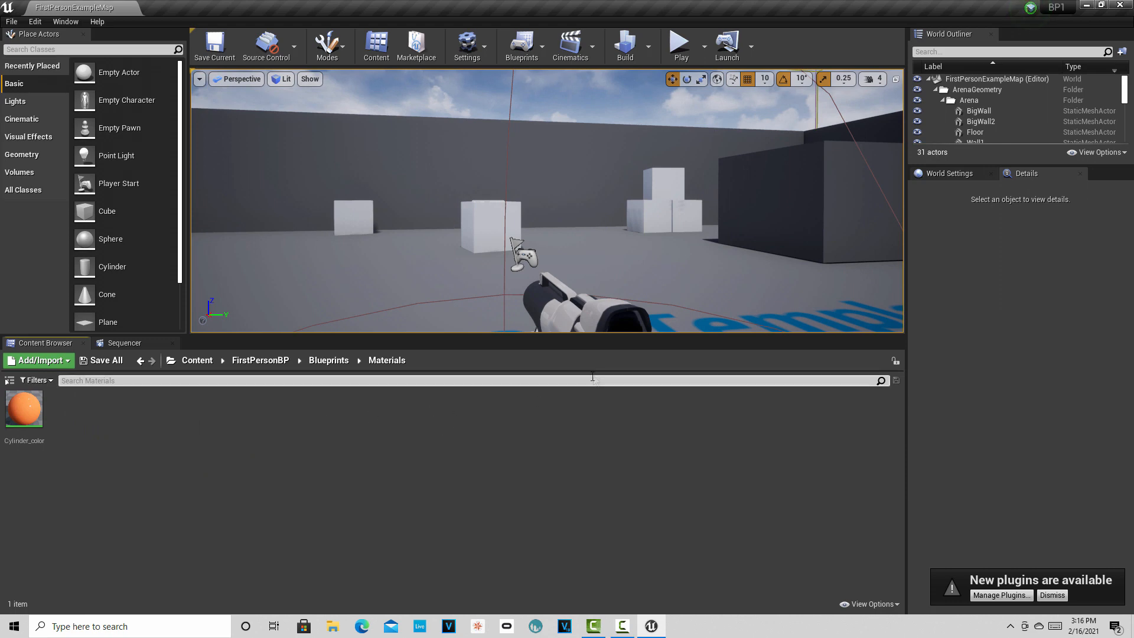
# - Place a Geometry cylinder brush in the level at about X 280, Y -420, Z 270
pyautogui.moveTo(613, 219)
pyautogui.mouseDown(button='right')
pyautogui.moveTo(510, 224)
pyautogui.moveTo(581, 233)
pyautogui.moveTo(484, 245)
pyautogui.moveTo(605, 234)
pyautogui.moveTo(484, 233)
pyautogui.moveTo(366, 142)
pyautogui.moveTo(408, 228)
pyautogui.moveTo(420, 208)
pyautogui.moveTo(610, 215)
pyautogui.mouseUp(button='right')
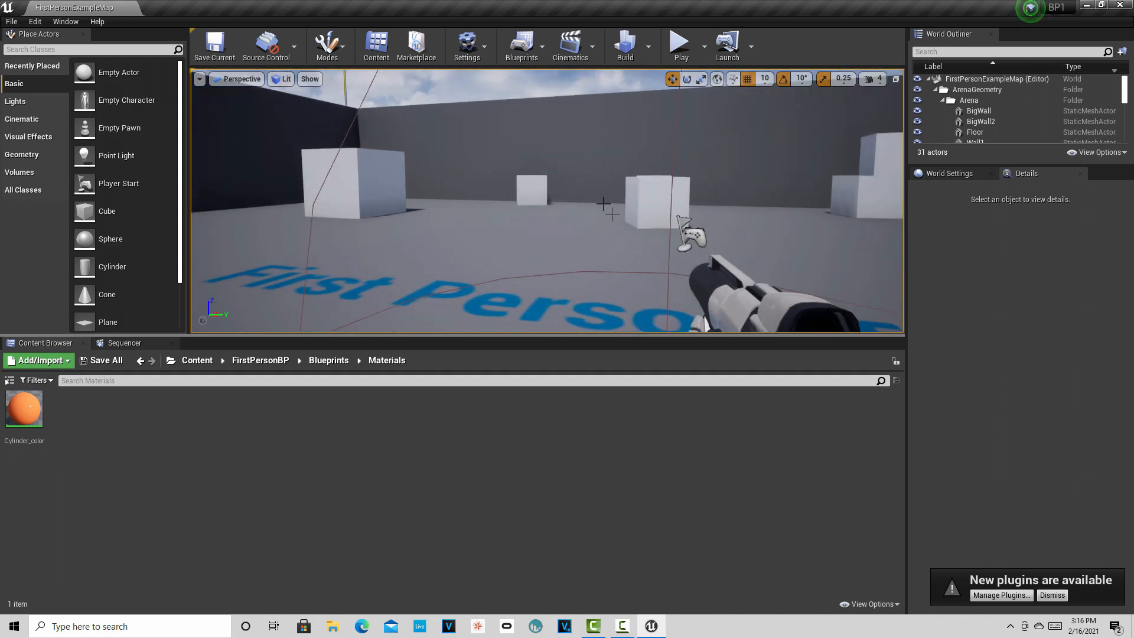
pyautogui.click(33, 158)
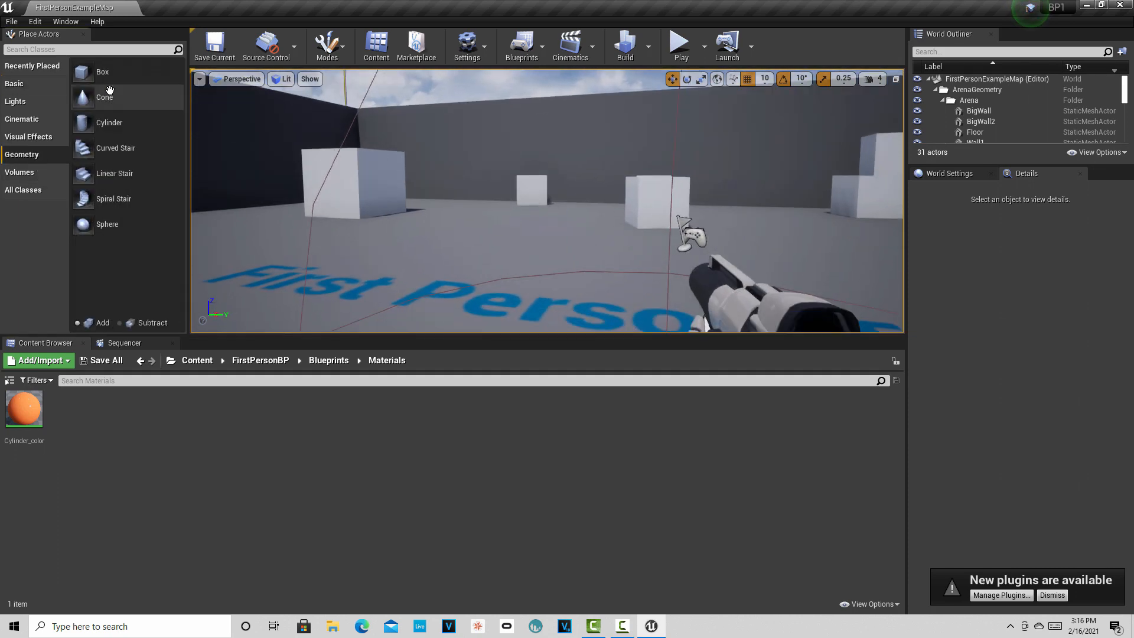
pyautogui.moveTo(118, 129)
pyautogui.mouseDown()
pyautogui.moveTo(443, 218)
pyautogui.moveTo(452, 256)
pyautogui.mouseUp()
pyautogui.scroll(-4, 459, 244)
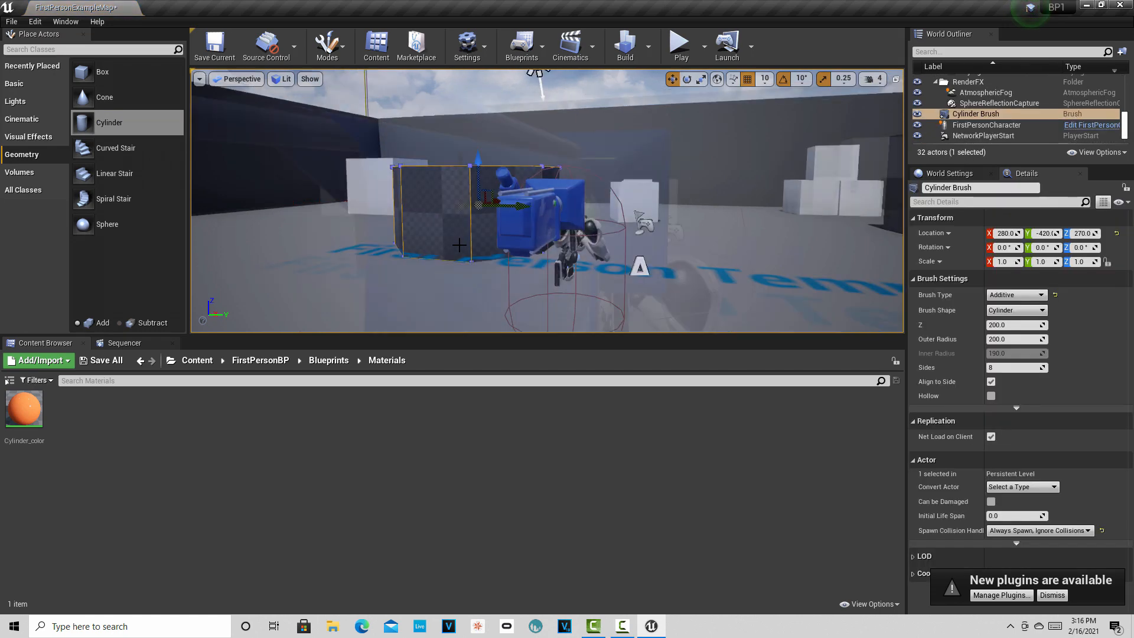
pyautogui.scroll(2, 459, 244)
pyautogui.scroll(-2, 459, 245)
# - Stretch the cylinder brush vertically to a Z scale of 3.25
pyautogui.click(456, 203)
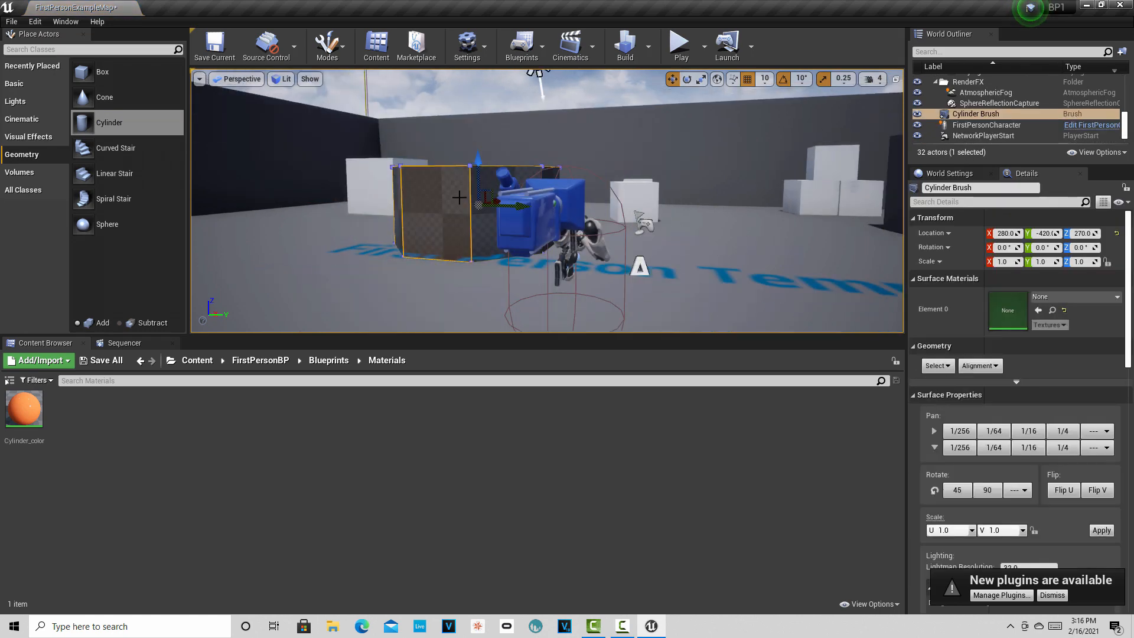
pyautogui.press('e')
pyautogui.press('r')
pyautogui.moveTo(478, 159); pyautogui.dragTo(480, 71)
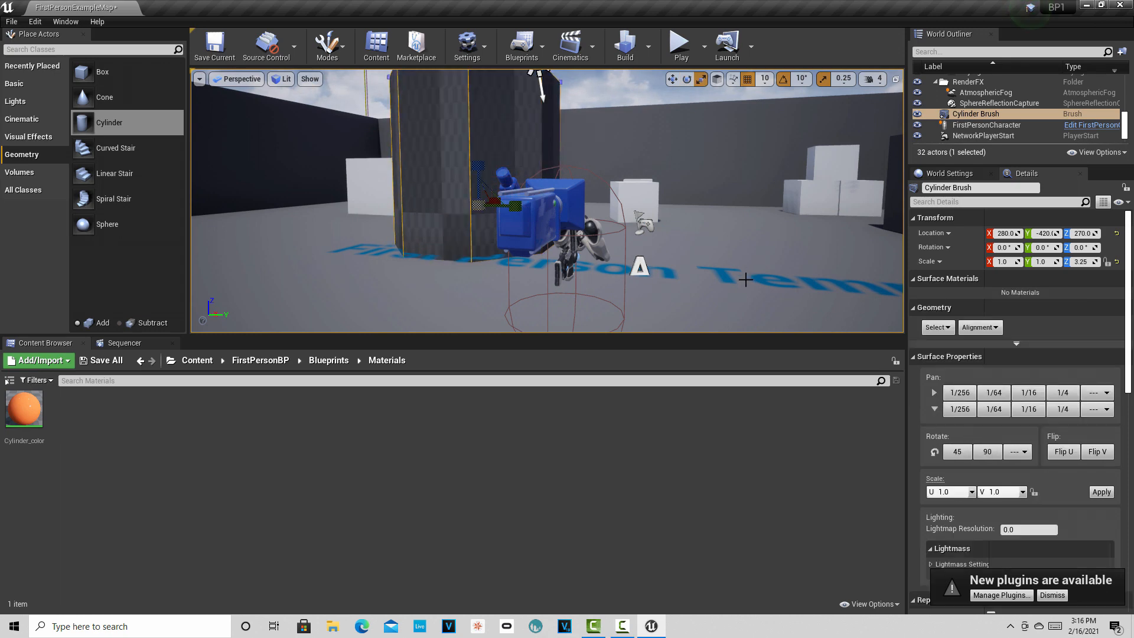
pyautogui.click(800, 293)
# - Playtest the level, firing projectiles at the tall cylinder, and end the play session
pyautogui.click(679, 44)
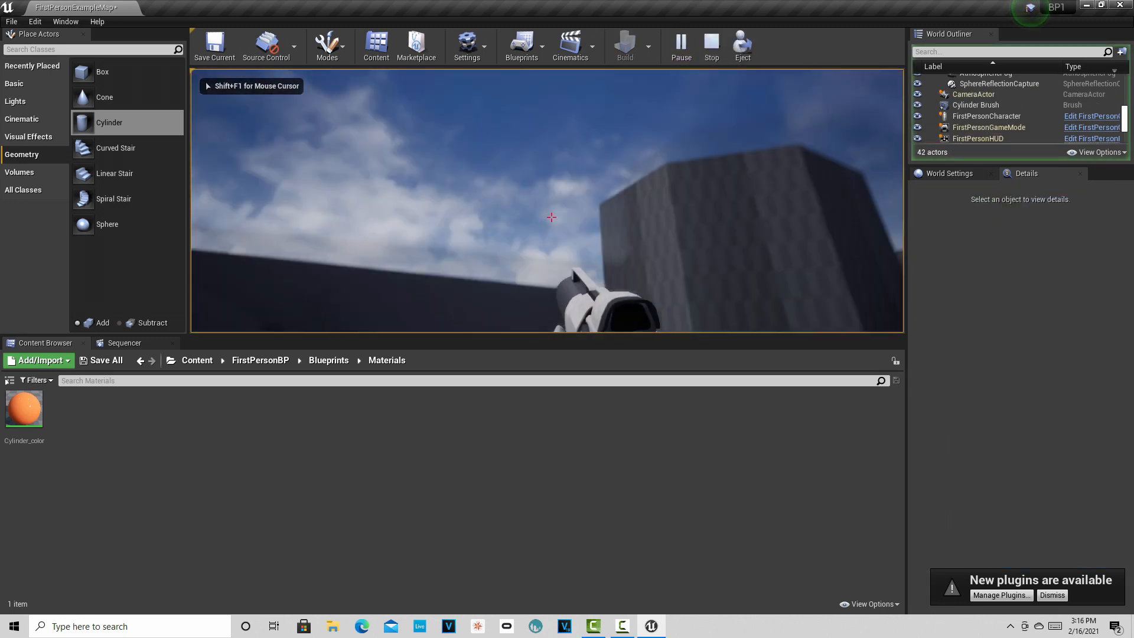
pyautogui.click(551, 218)
pyautogui.click(551, 218)
pyautogui.click(551, 218)
pyautogui.click(551, 217)
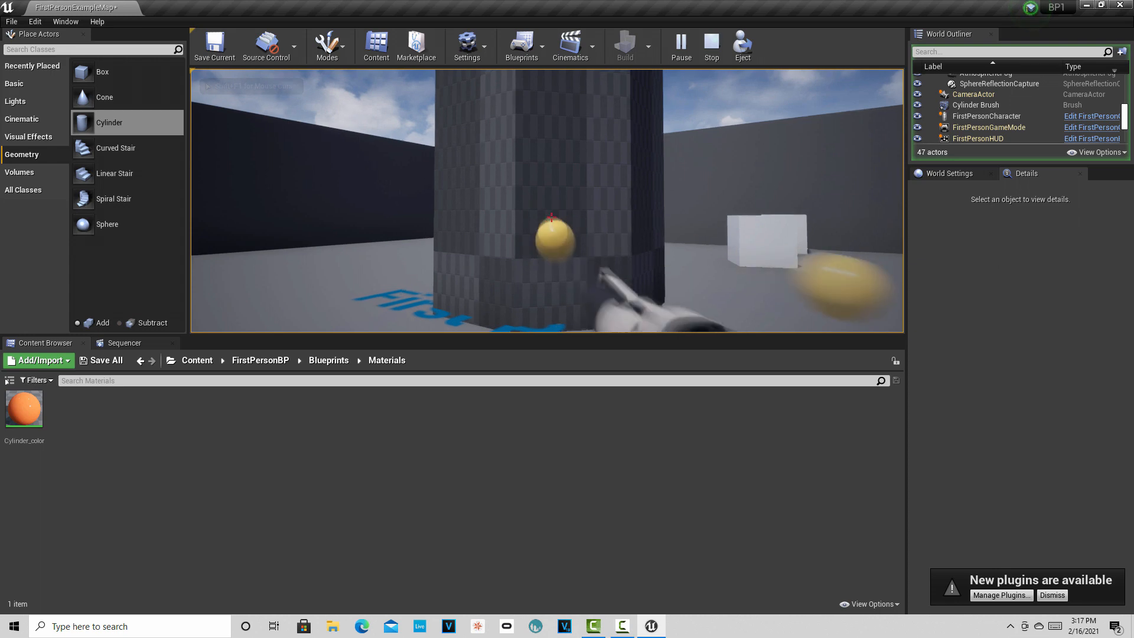
pyautogui.click(551, 218)
pyautogui.click(551, 217)
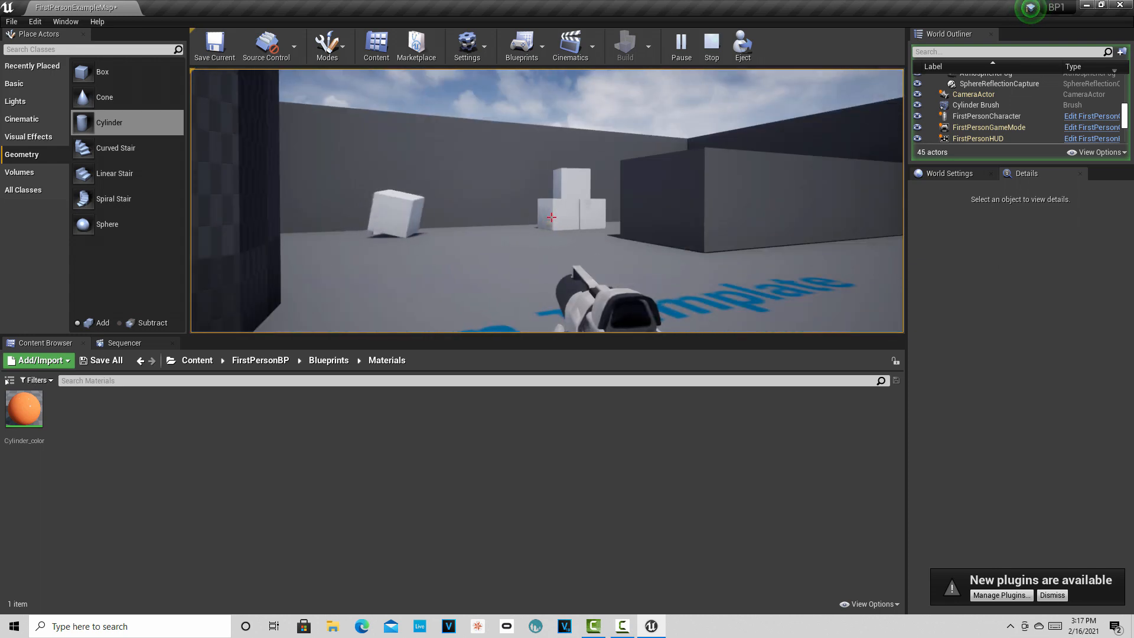
pyautogui.press('Escape')
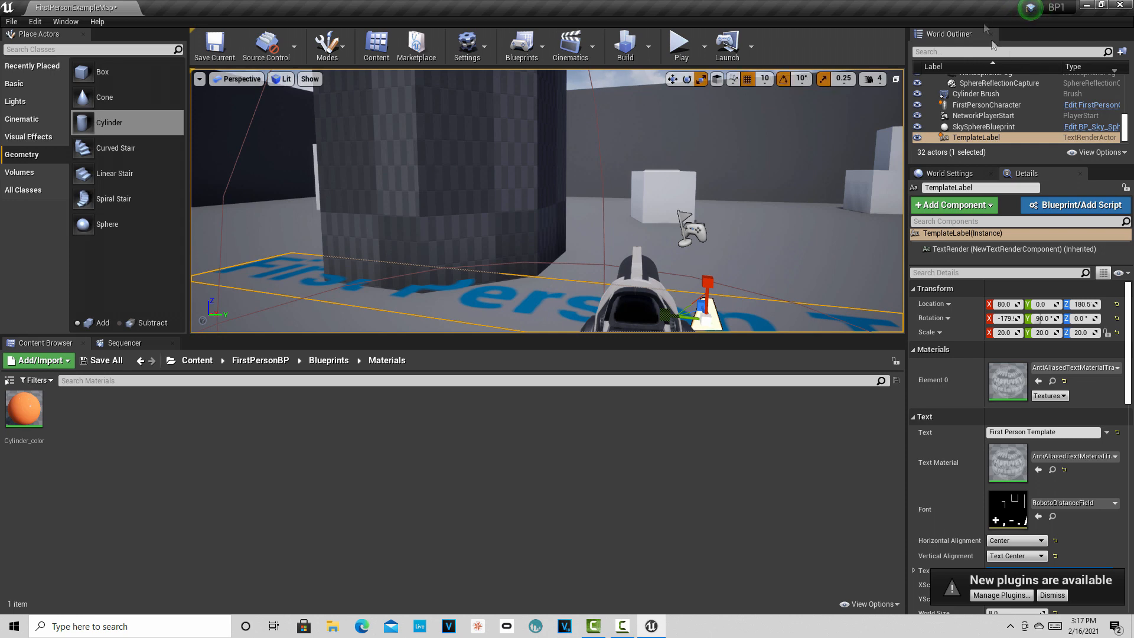
# - Find the Cylinder Brush among the level's actors and delete it
pyautogui.scroll(5, 1013, 121)
pyautogui.scroll(5, 1013, 121)
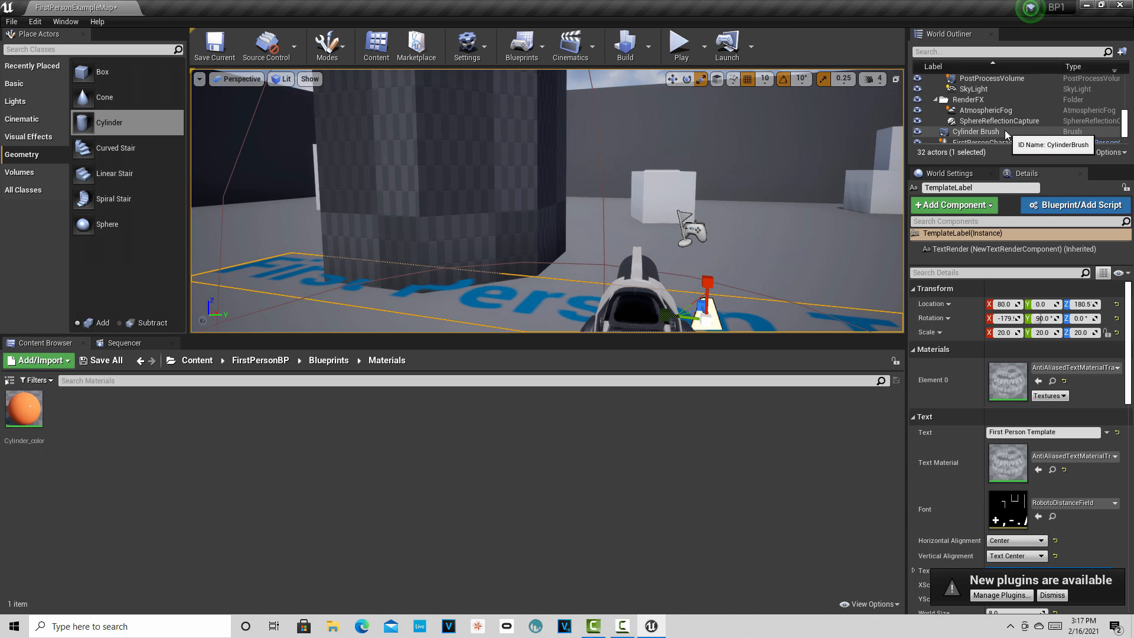
pyautogui.click(975, 131)
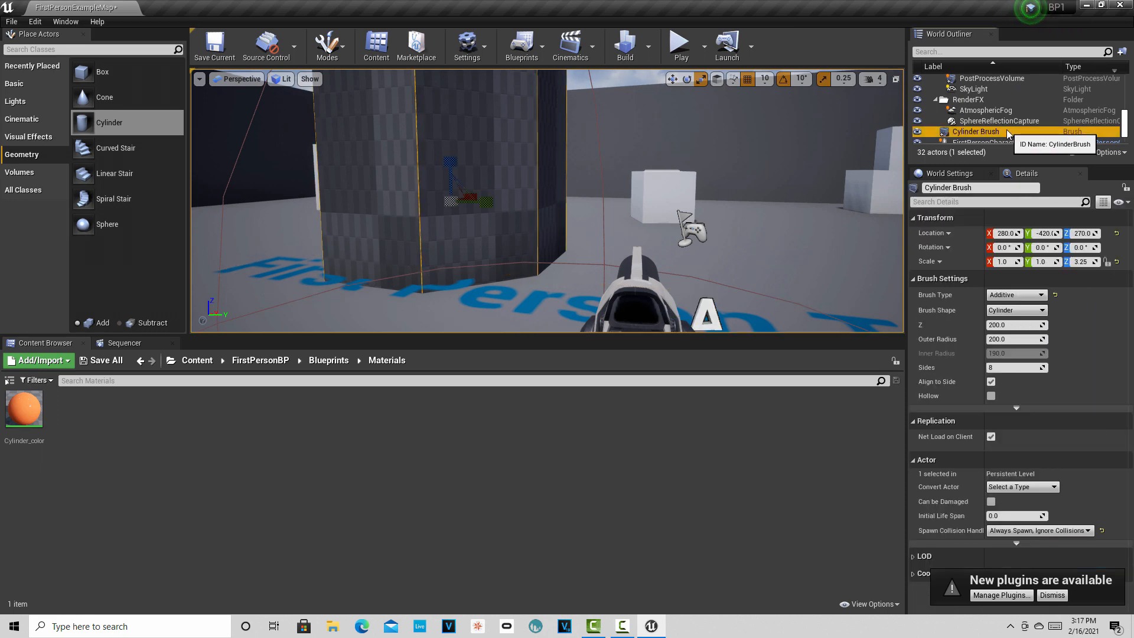
pyautogui.scroll(-2, 1014, 131)
pyautogui.scroll(10, 1012, 131)
pyautogui.scroll(-5, 1014, 130)
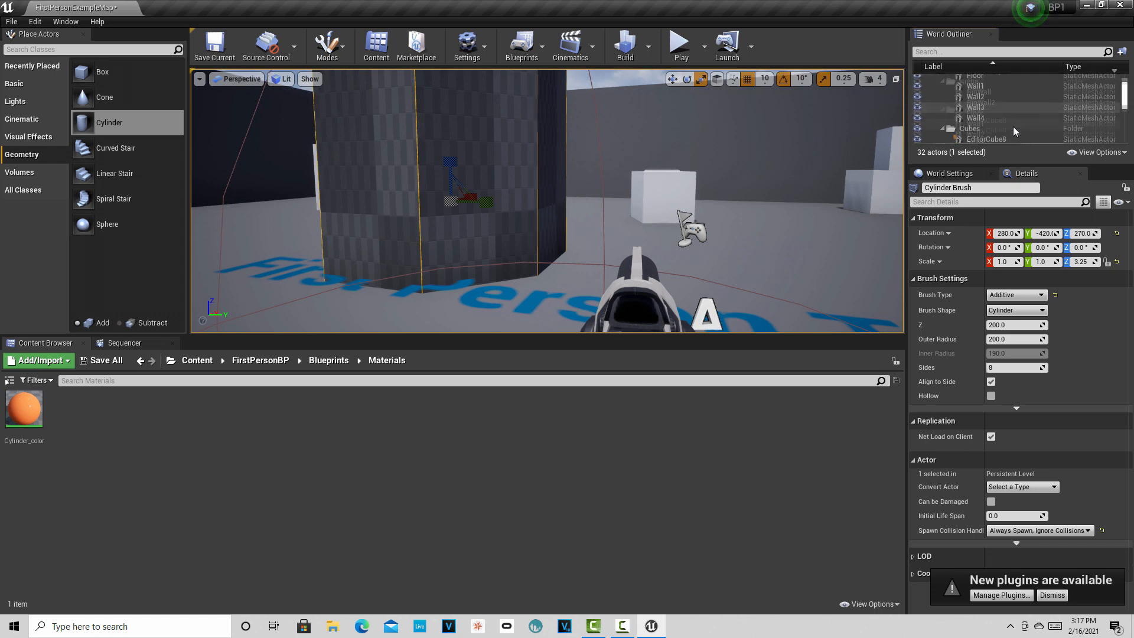
pyautogui.scroll(-2, 1016, 126)
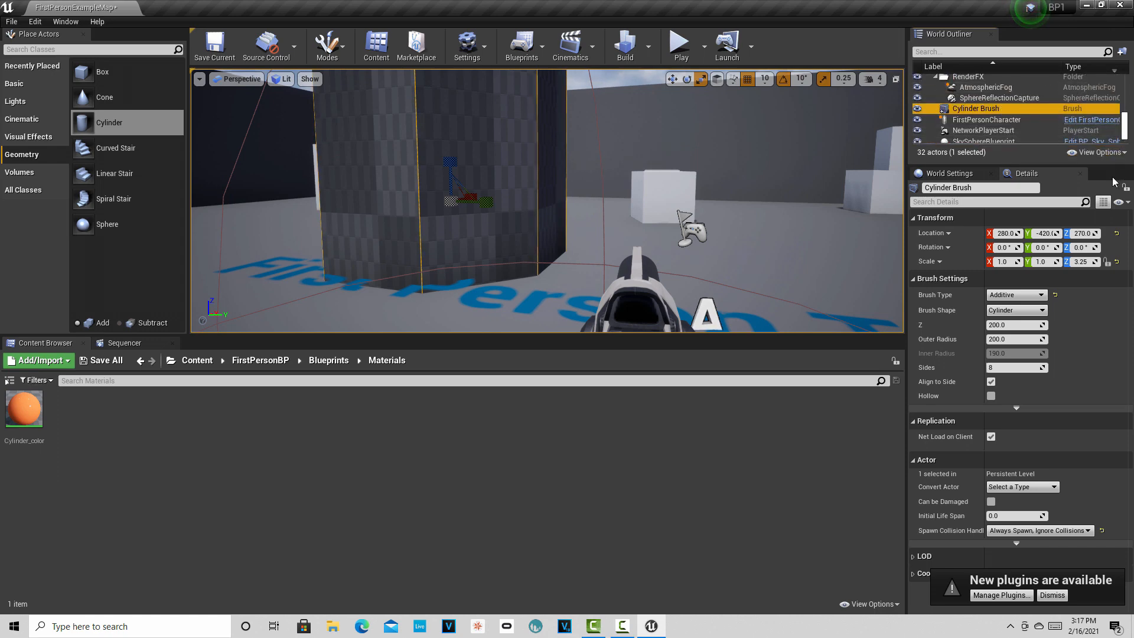
pyautogui.click(996, 170)
pyautogui.click(1035, 173)
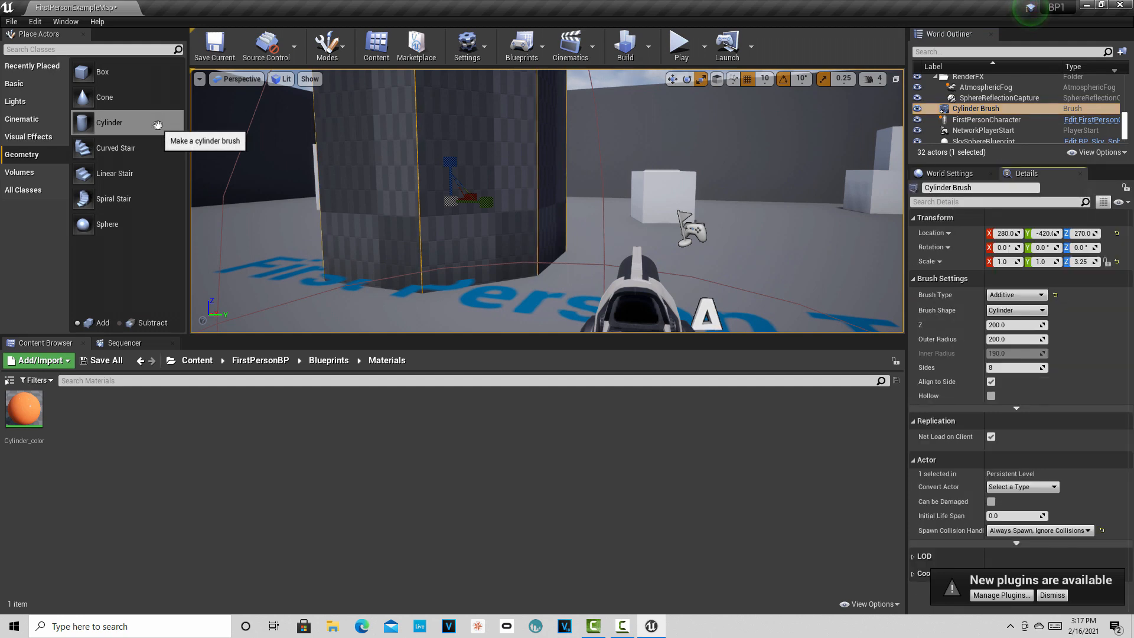
pyautogui.rightClick(982, 108)
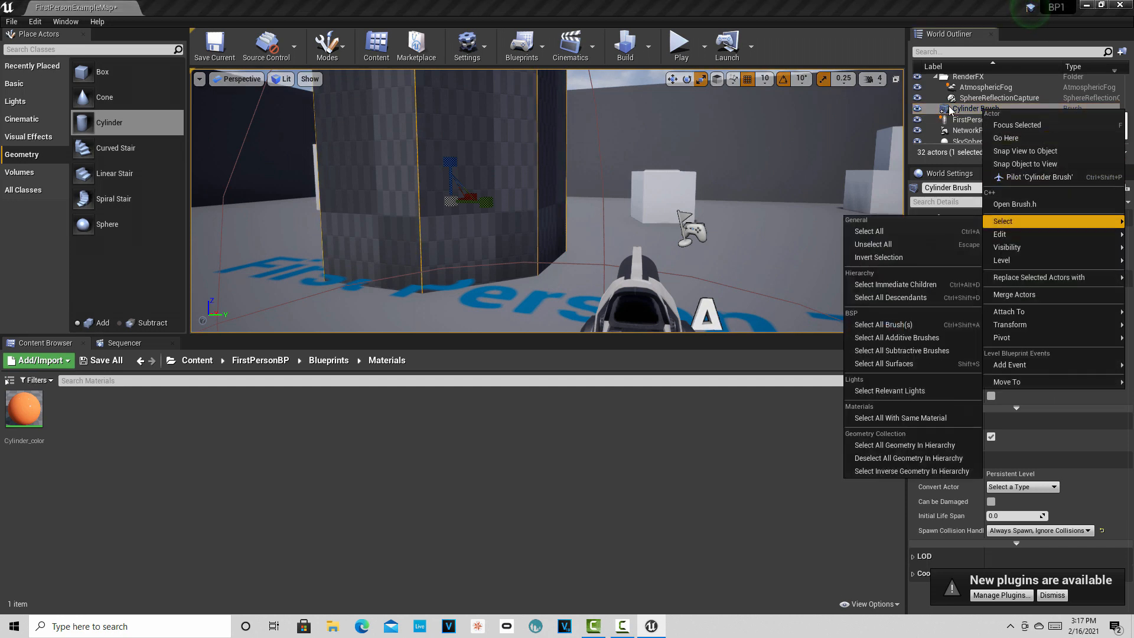
pyautogui.click(949, 108)
pyautogui.press('Delete')
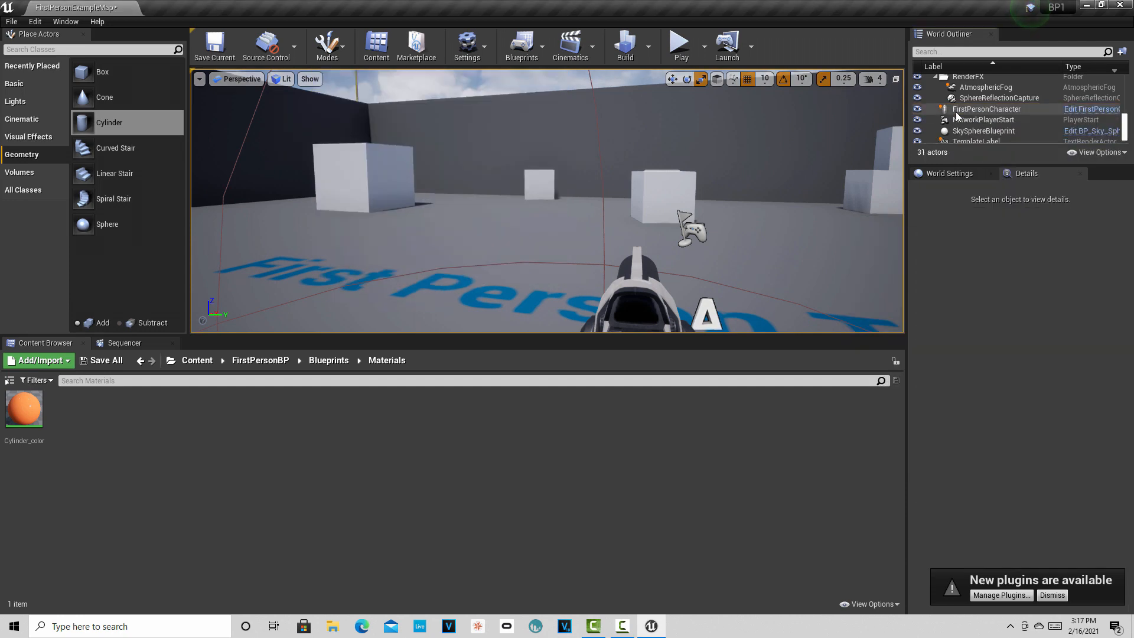
# - Place a Basic cylinder at about X 420, Y -460, Z 170 and scale it to X 2.25, Y 1.5, Z 7.75
pyautogui.click(18, 84)
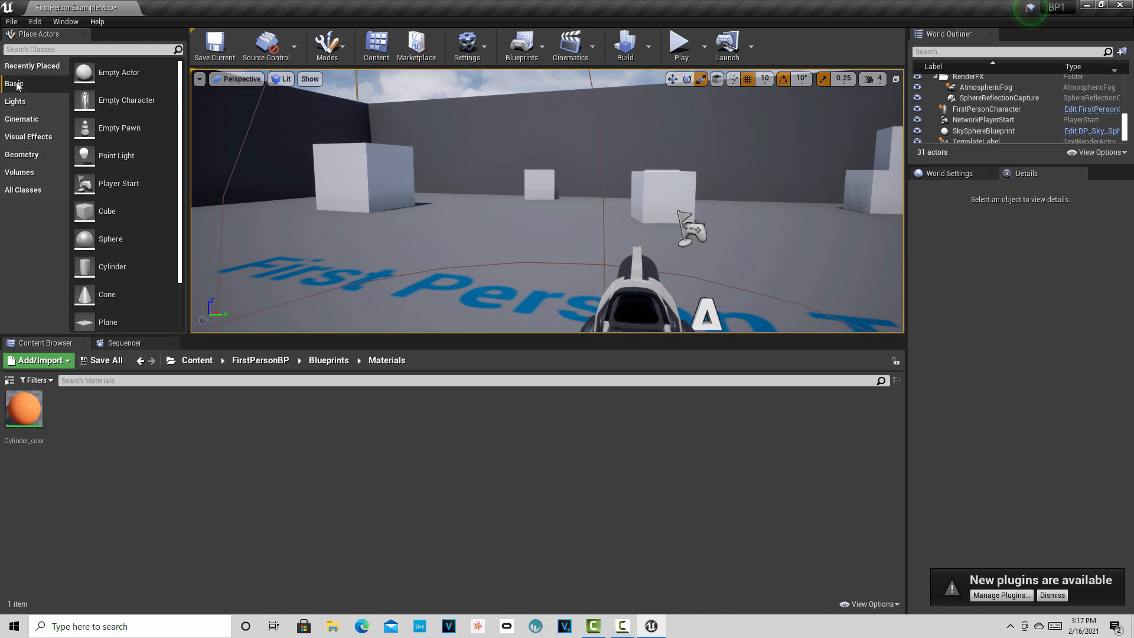
pyautogui.scroll(-1, 144, 167)
pyautogui.moveTo(134, 222); pyautogui.dragTo(495, 235)
pyautogui.moveTo(470, 200); pyautogui.dragTo(470, 121)
pyautogui.moveTo(515, 247); pyautogui.dragTo(537, 247)
pyautogui.moveTo(420, 249); pyautogui.dragTo(440, 233)
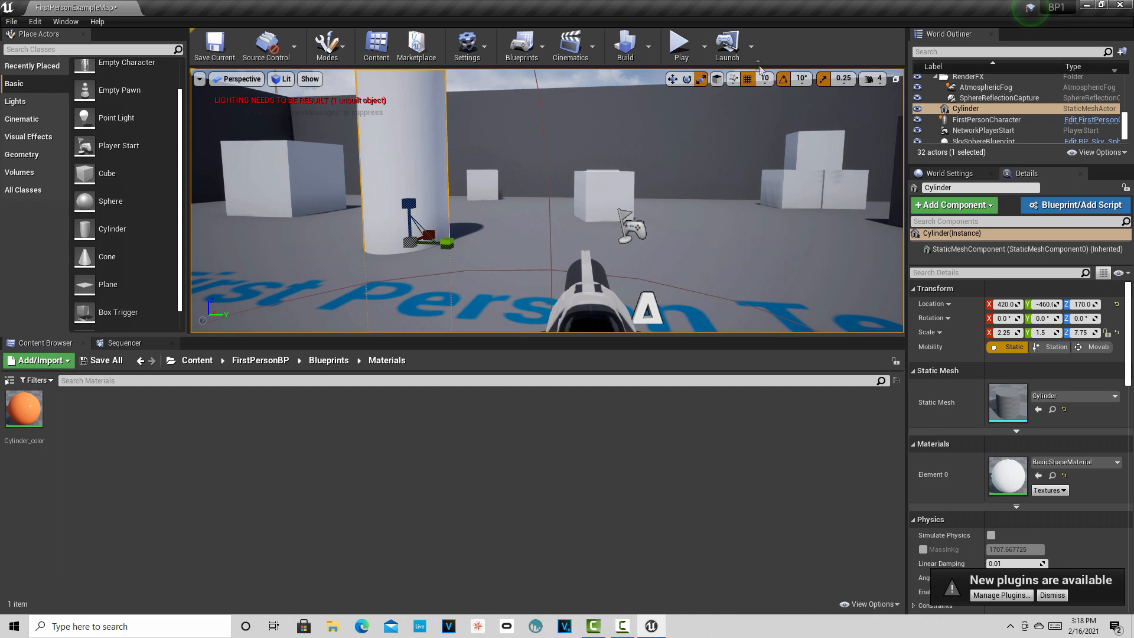
# - Playtest the level with the new static mesh cylinder, firing a projectile, and end the play session
pyautogui.click(679, 46)
pyautogui.click(536, 160)
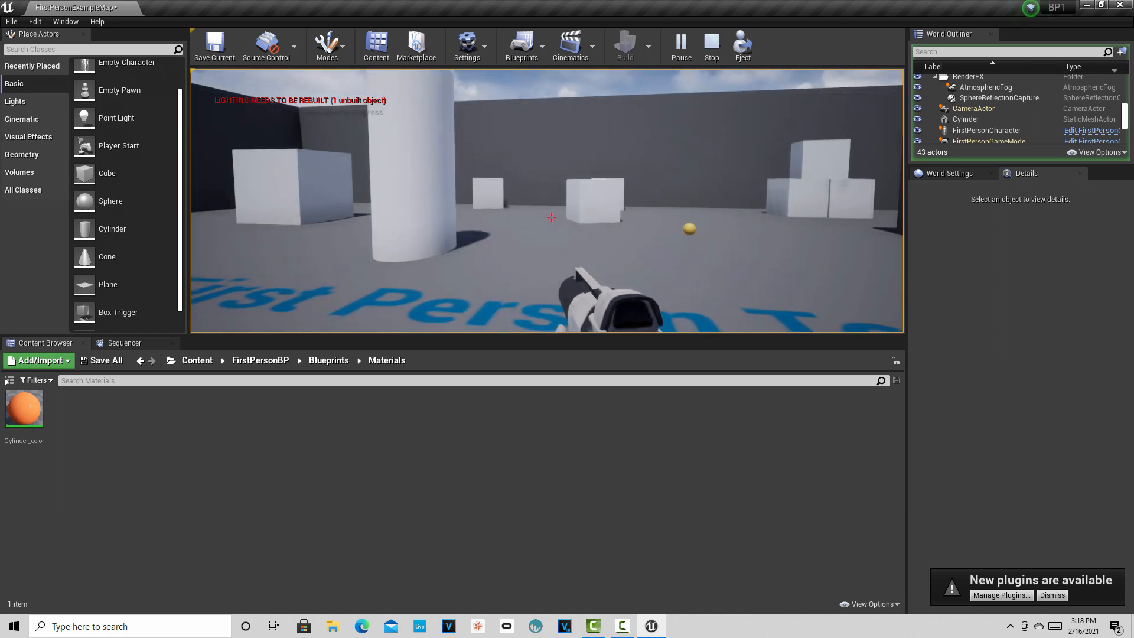
pyautogui.press('Escape')
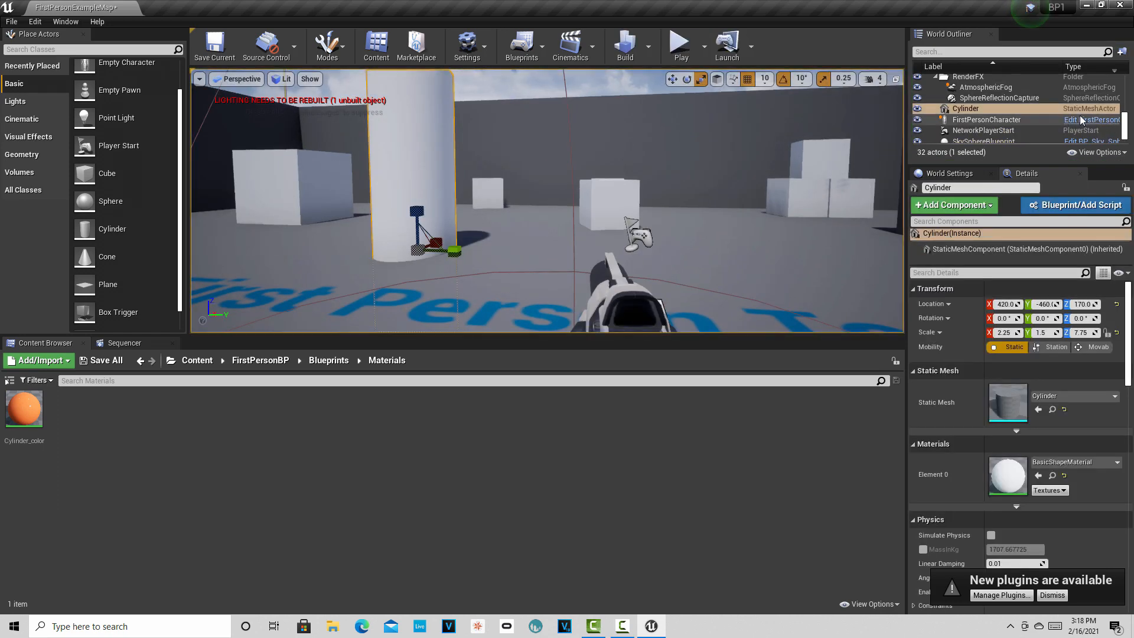
# - Convert the selected cylinder into a StaticMeshActor subclass blueprint named Cylinder_Blueprint, stored in /Game/FirstPersonBP/Blueprints
pyautogui.click(1101, 208)
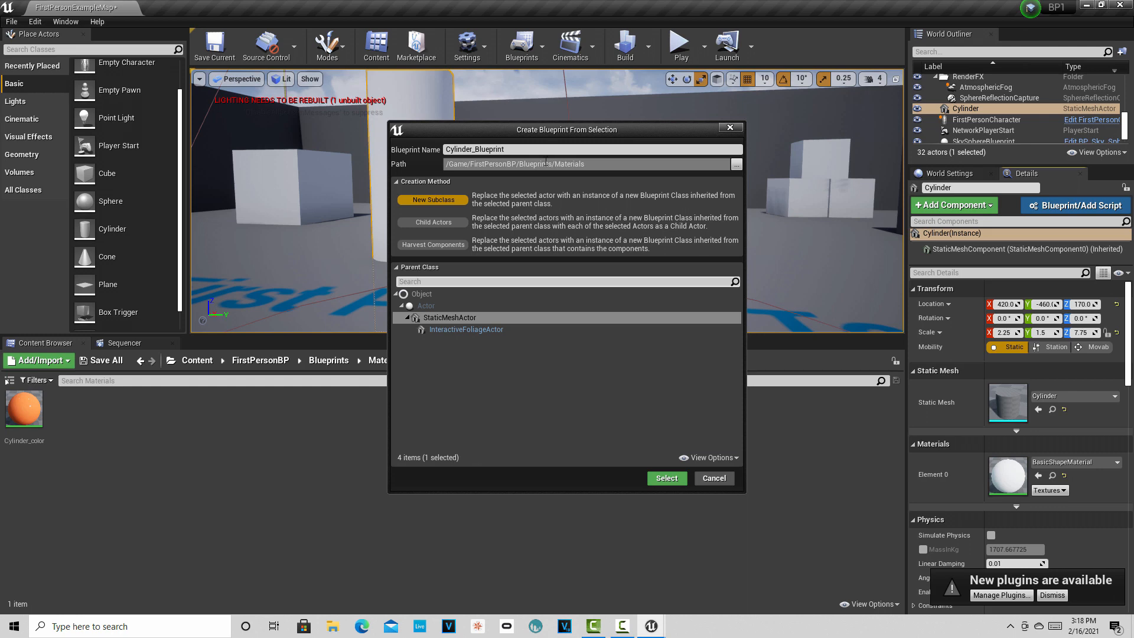
pyautogui.click(737, 165)
pyautogui.click(526, 248)
pyautogui.click(605, 425)
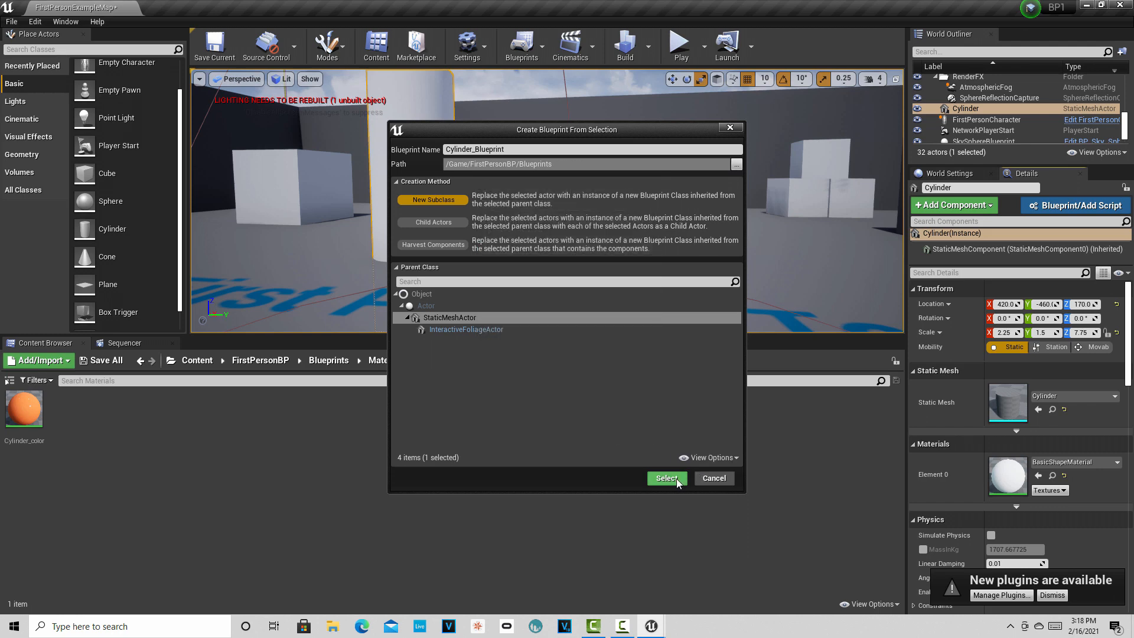
pyautogui.click(675, 479)
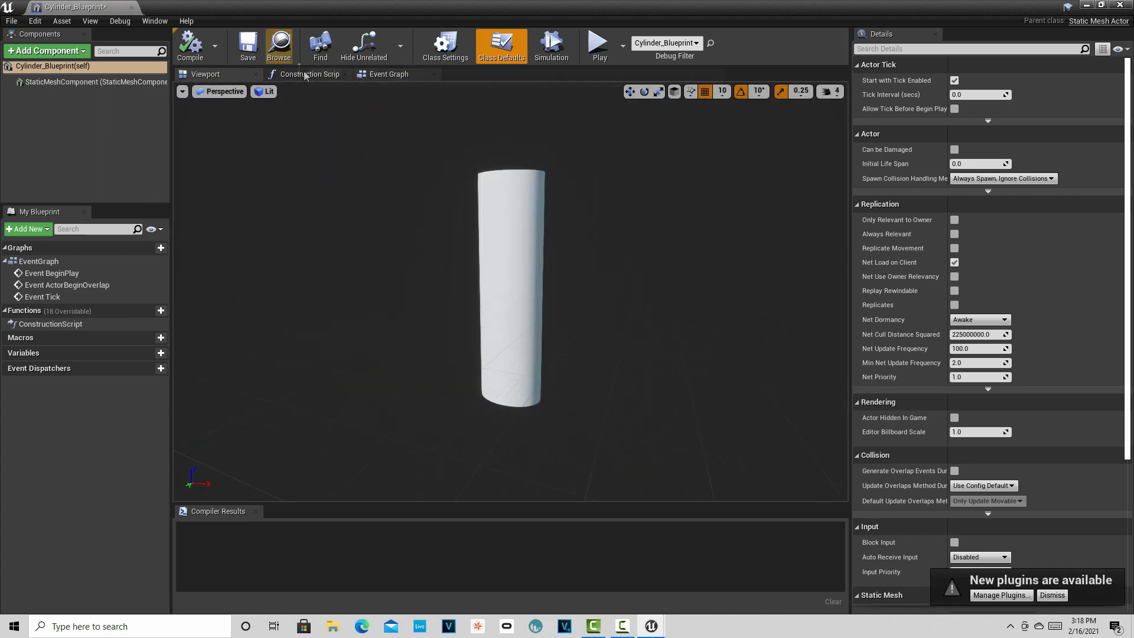
# - Delete the default BeginPlay, ActorBeginOverlap and Tick events from Cylinder_Blueprint's Event Graph
pyautogui.click(305, 75)
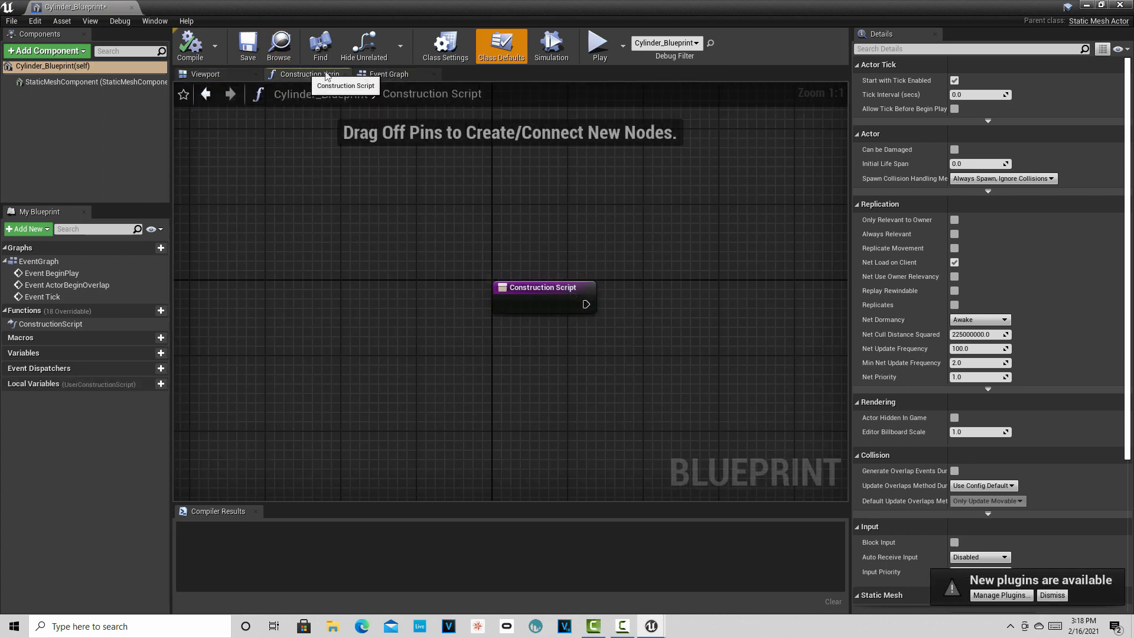
pyautogui.click(390, 74)
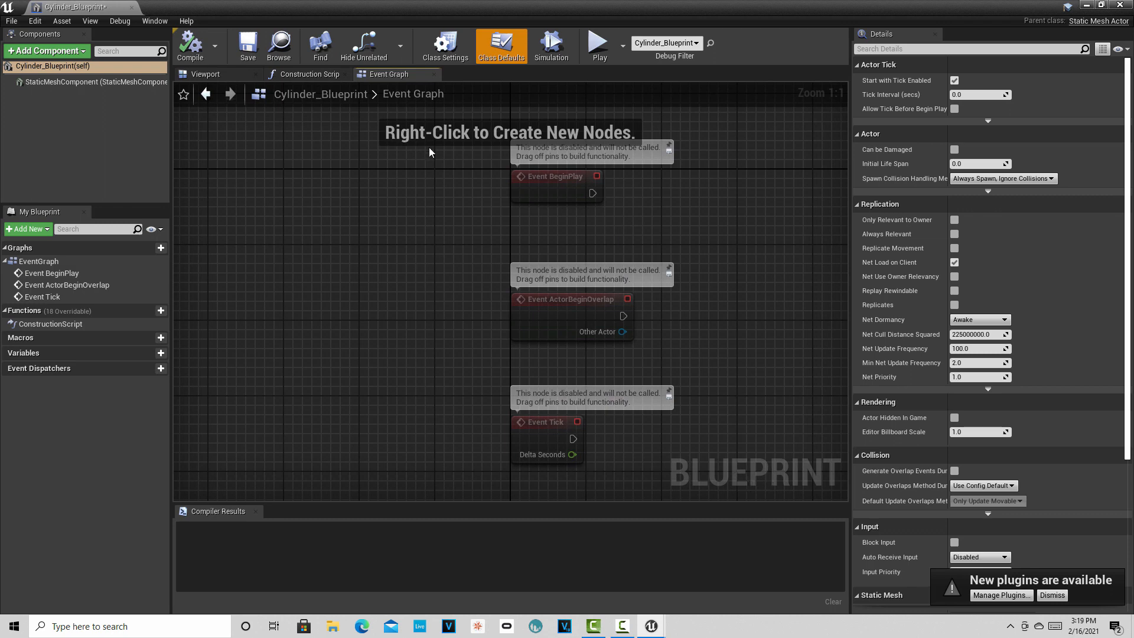
pyautogui.moveTo(428, 147); pyautogui.dragTo(643, 461)
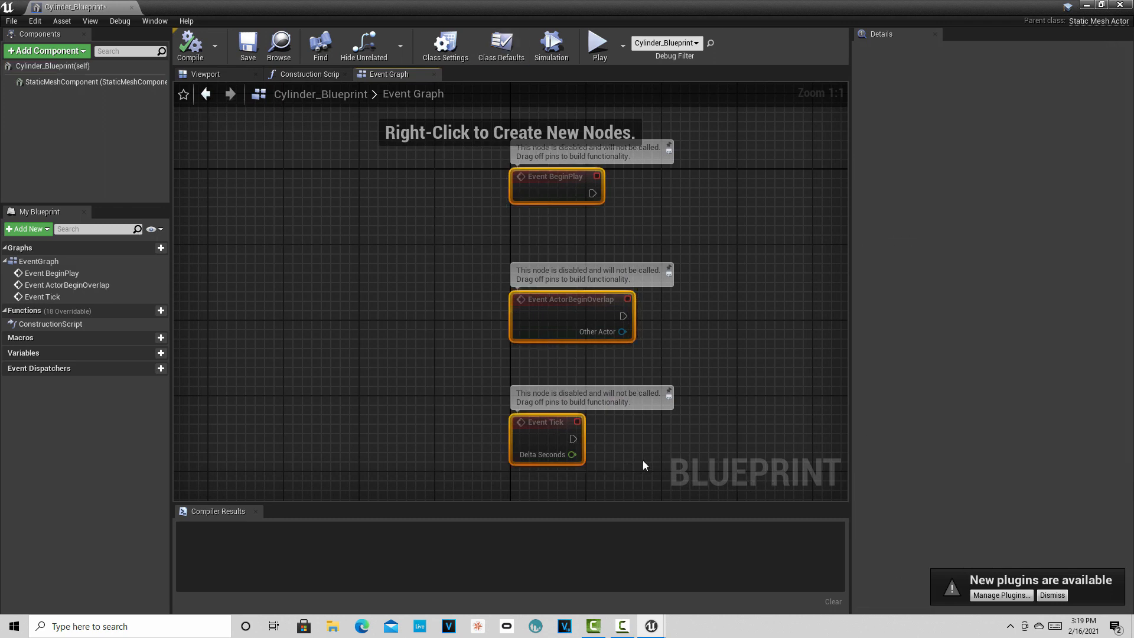
pyautogui.press('Delete')
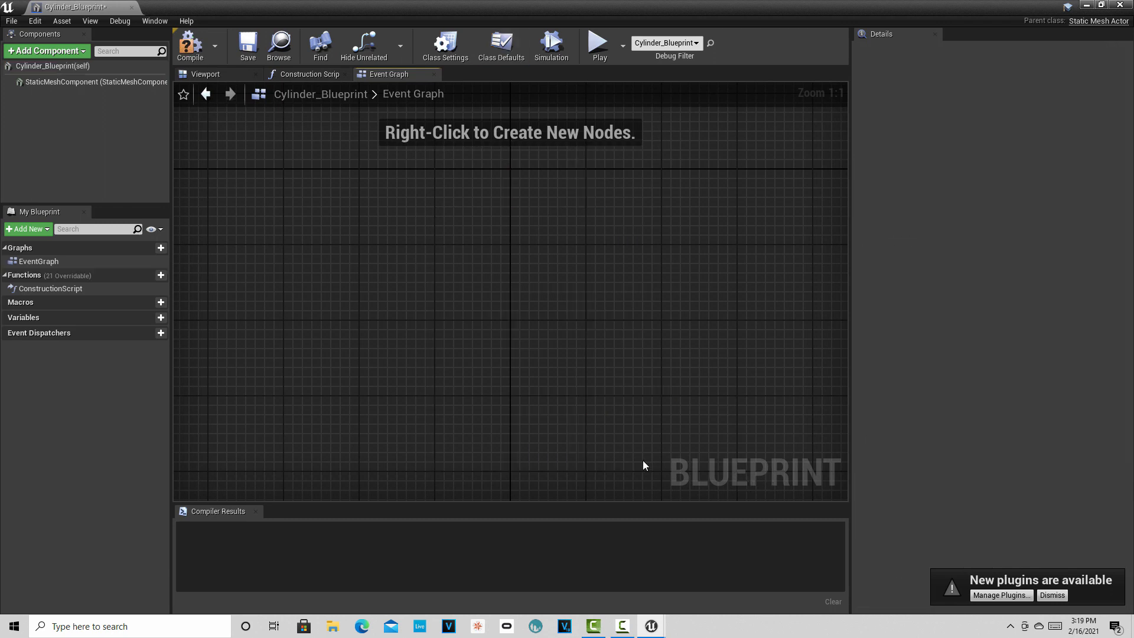
# - Add an Event Hit node to the empty Event Graph
pyautogui.rightClick(317, 195)
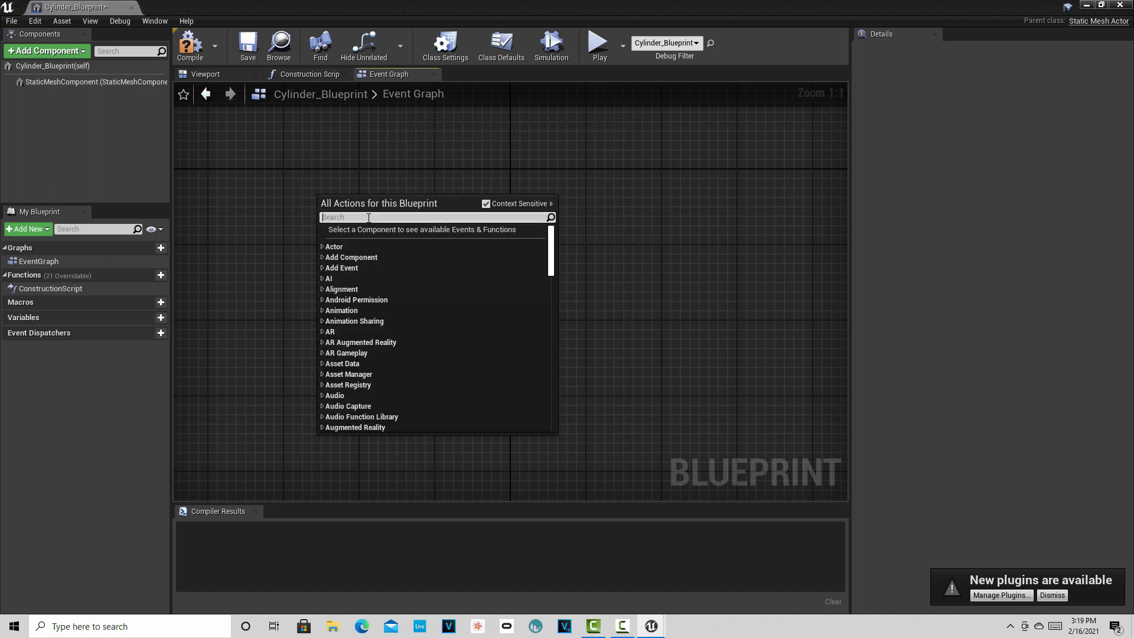
pyautogui.write('event')
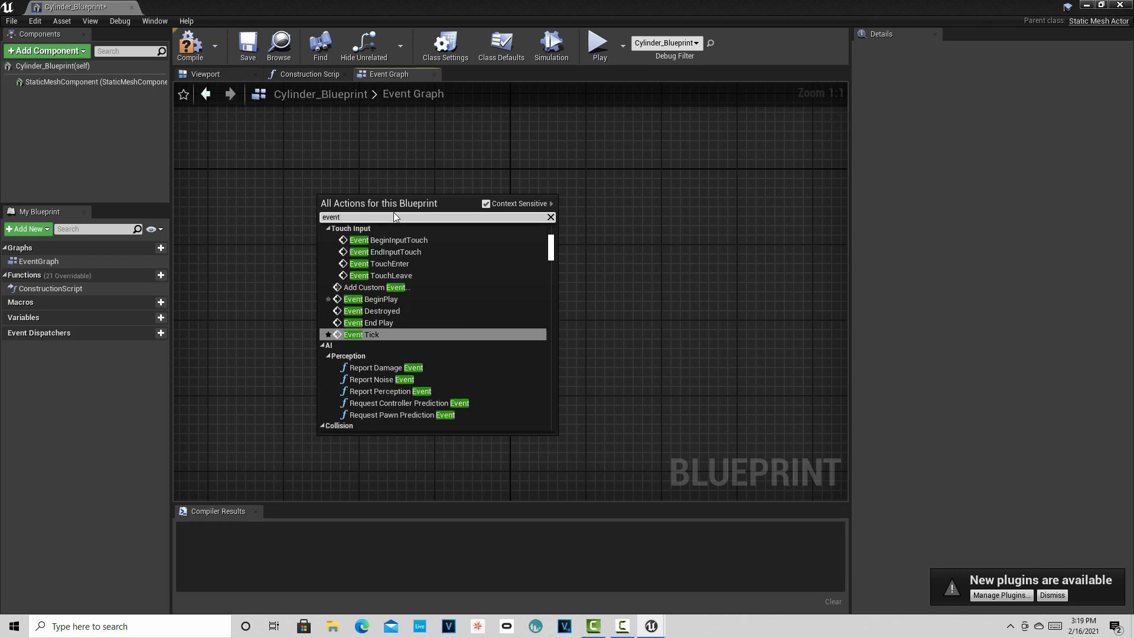
pyautogui.write(' h')
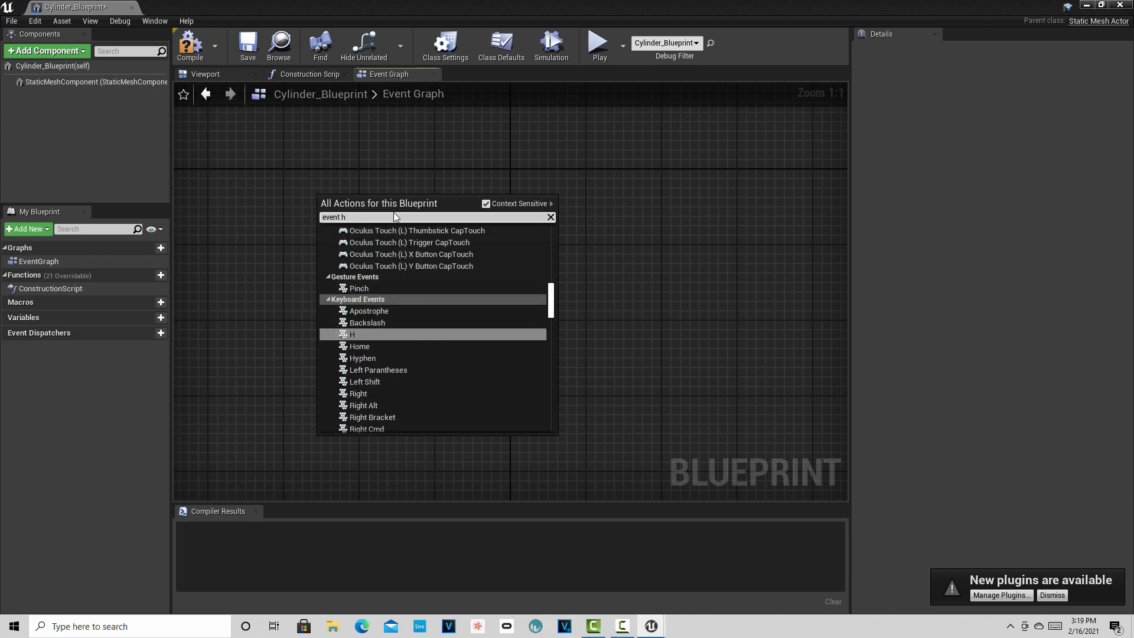
pyautogui.write('it')
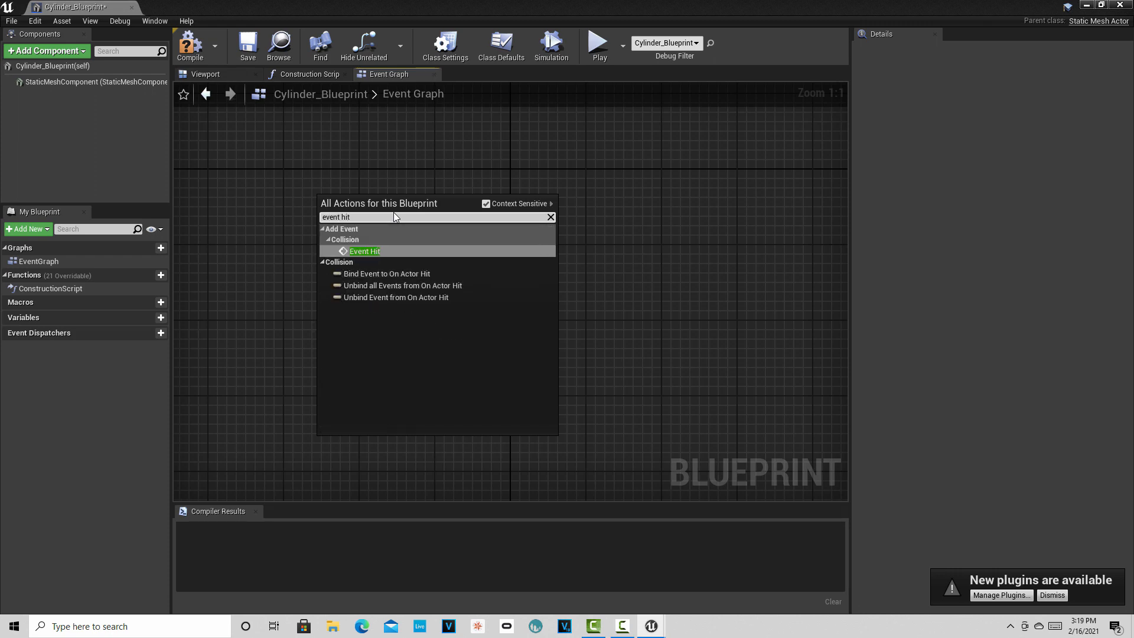
pyautogui.click(369, 250)
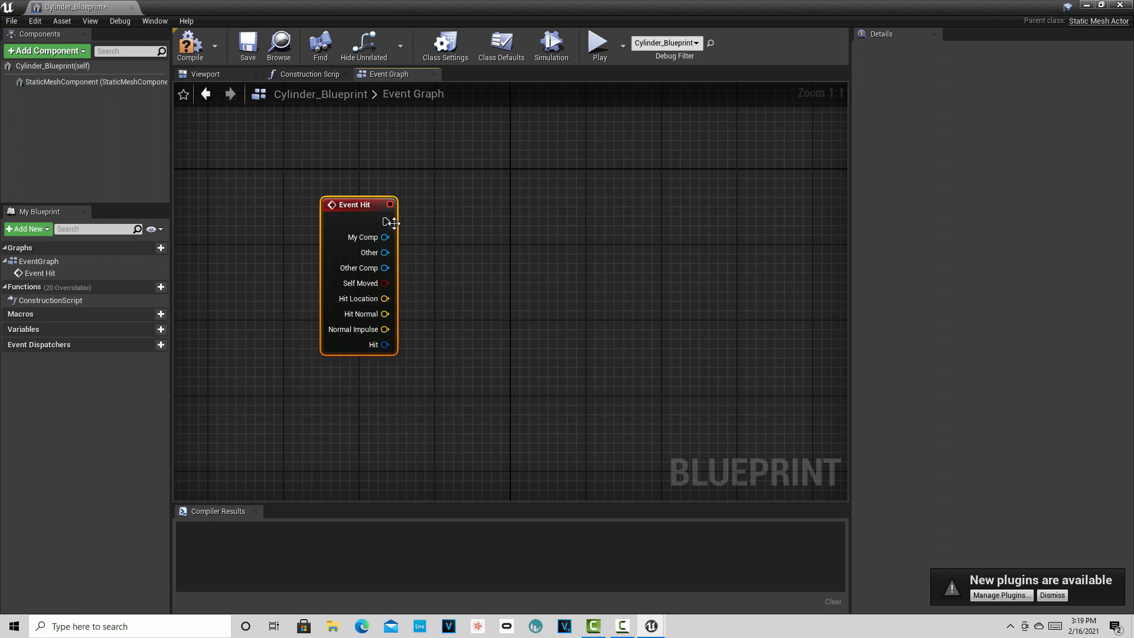
# - Add a Set Material by Name (StaticMeshComponent) node driven by Event Hit's execution output
pyautogui.moveTo(387, 221); pyautogui.dragTo(509, 322)
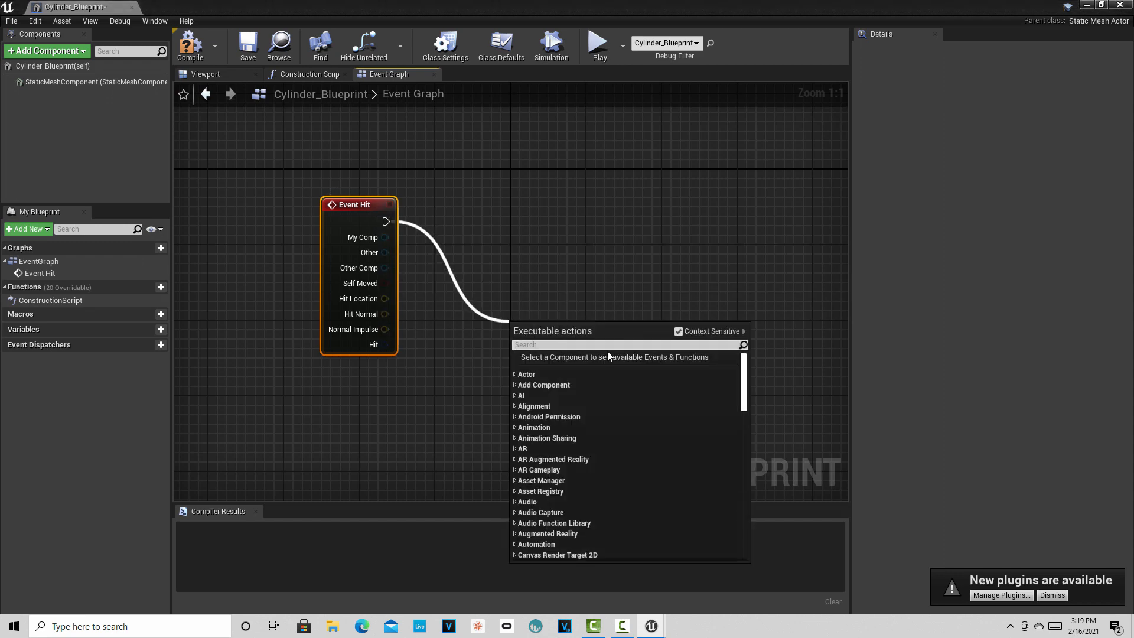
pyautogui.write('set')
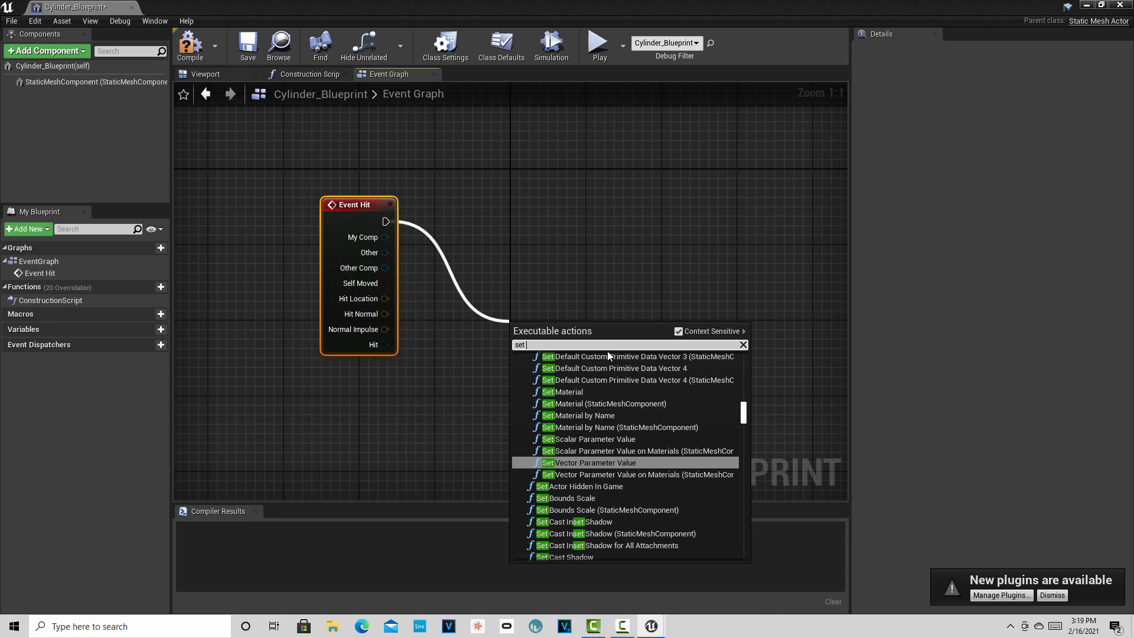
pyautogui.write(' mat')
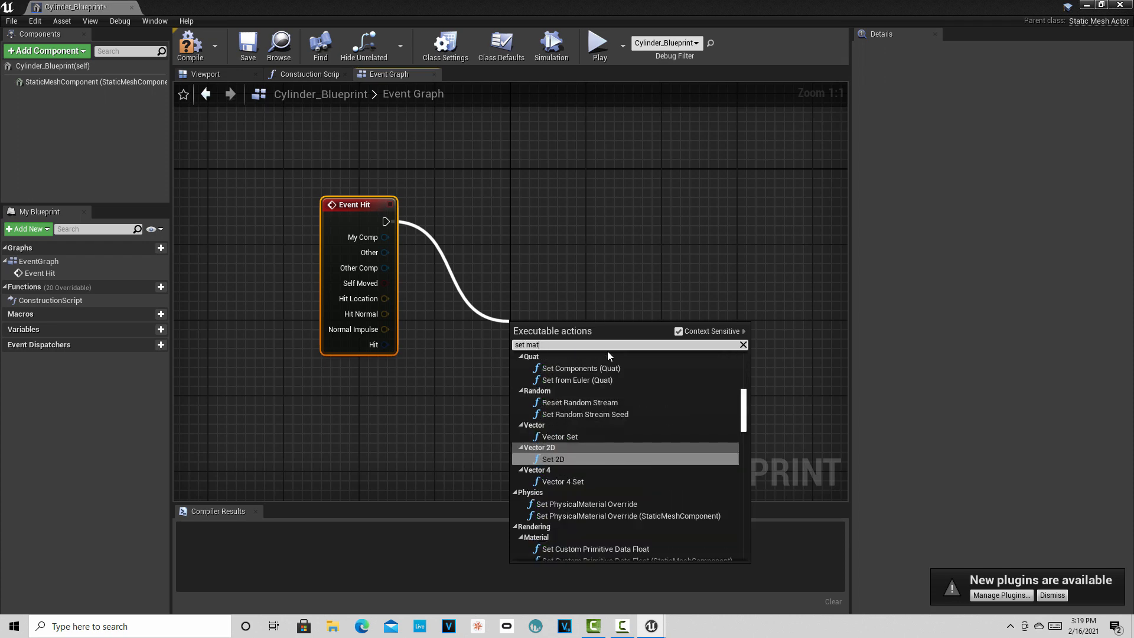
pyautogui.write('eria')
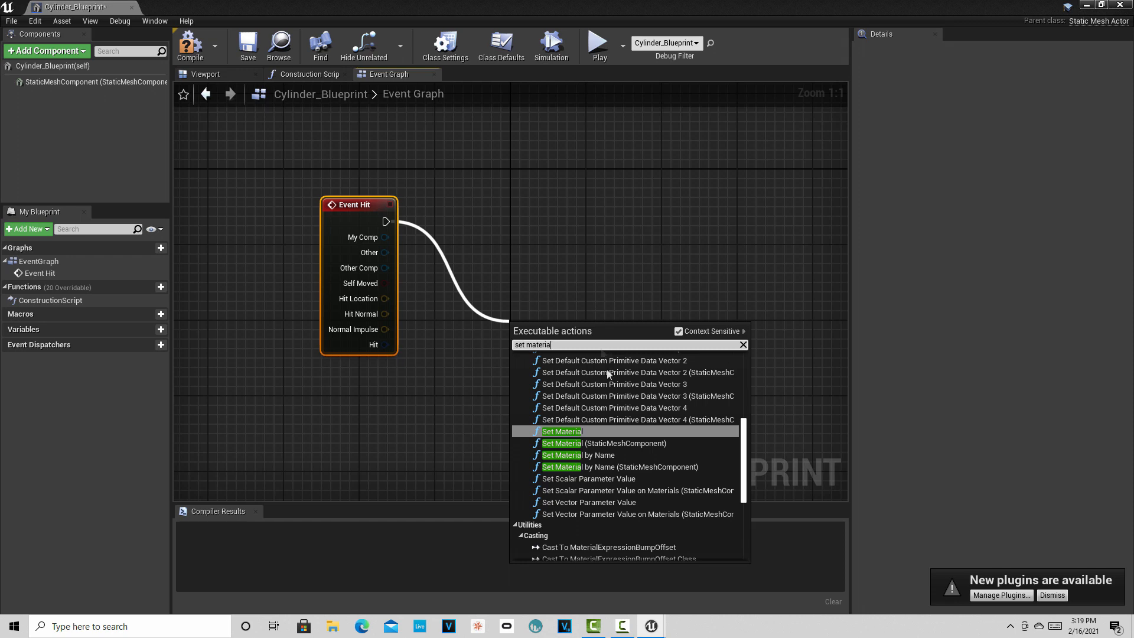
pyautogui.click(619, 465)
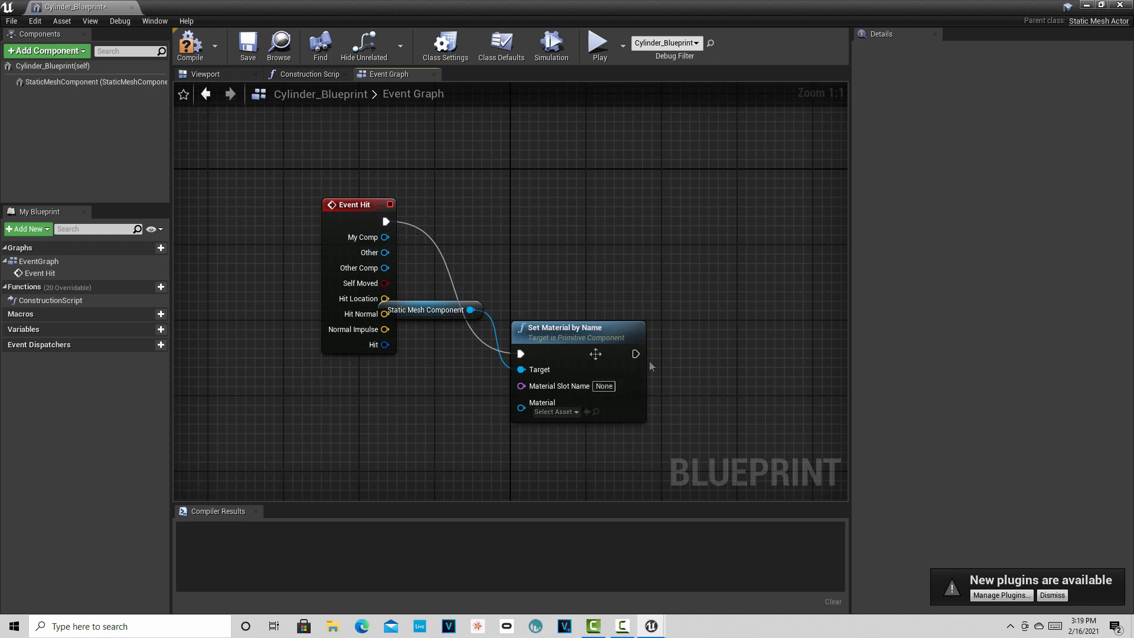
# - Assign Cylinder_color as the material of the Set Material by Name node
pyautogui.click(575, 413)
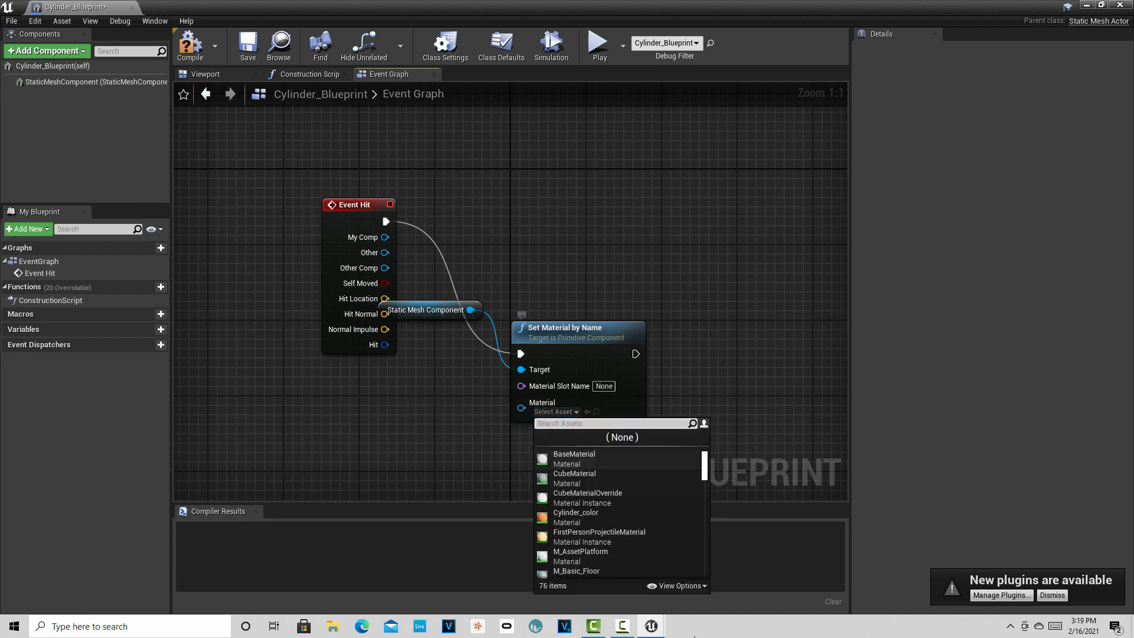
pyautogui.click(605, 517)
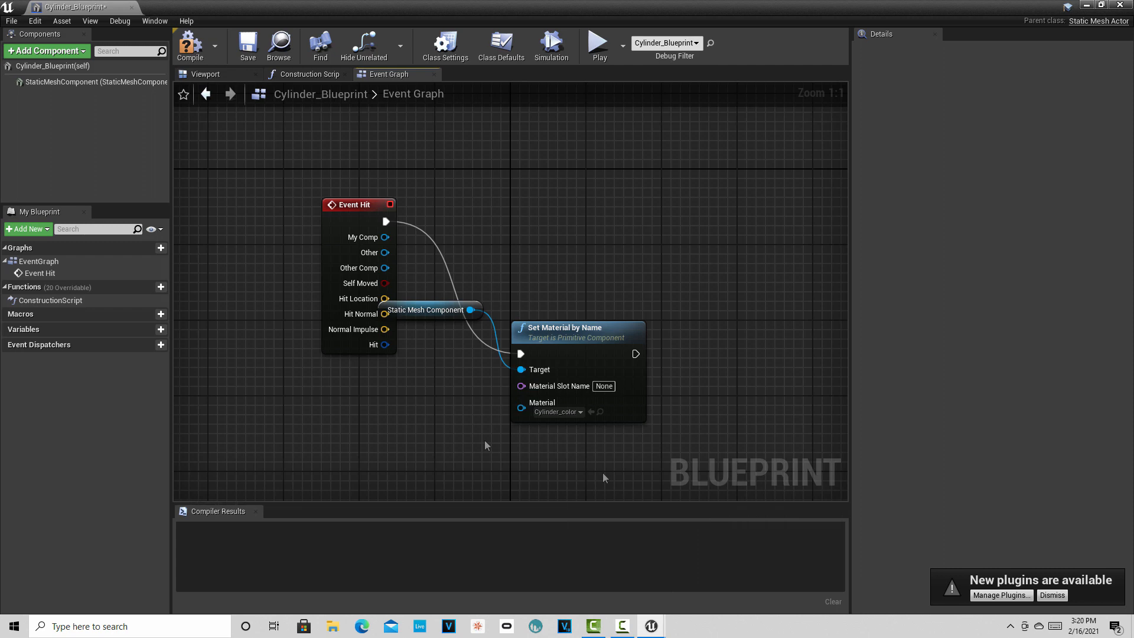
pyautogui.rightClick(728, 350)
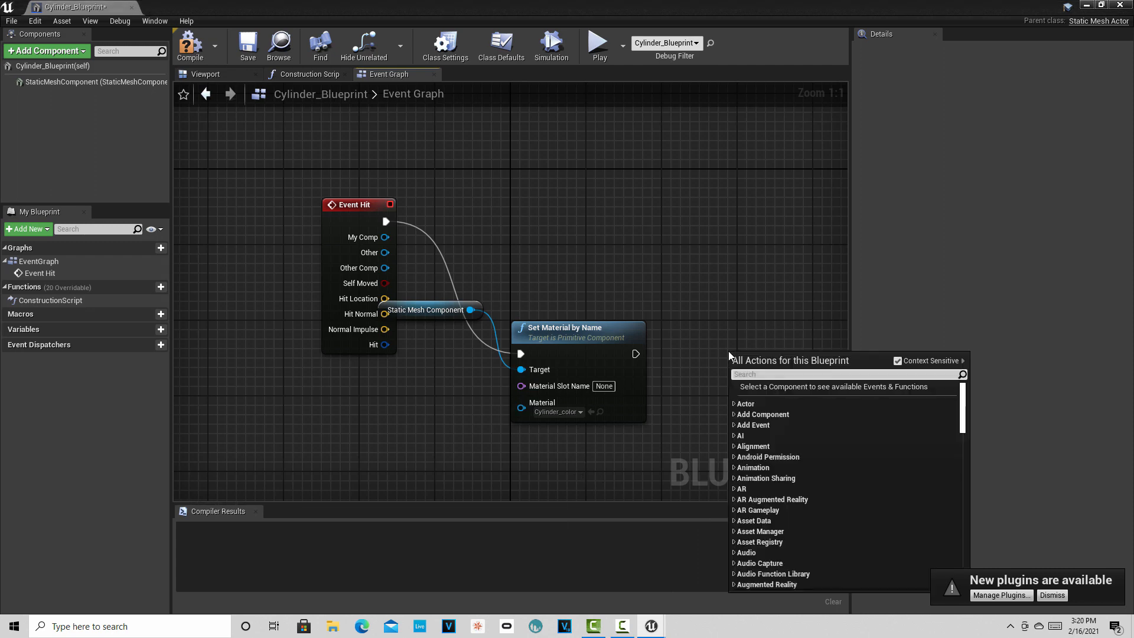
pyautogui.click(294, 127)
# - Compile and save Cylinder_Blueprint, and close its editor to return to the level
pyautogui.click(188, 48)
pyautogui.click(248, 45)
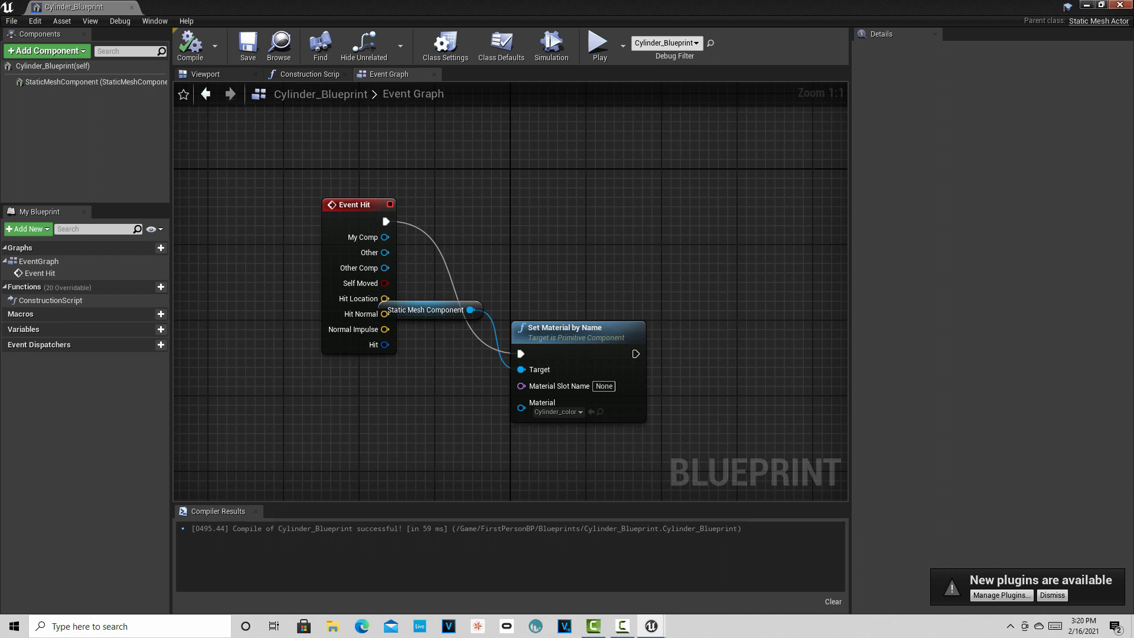
pyautogui.click(1120, 6)
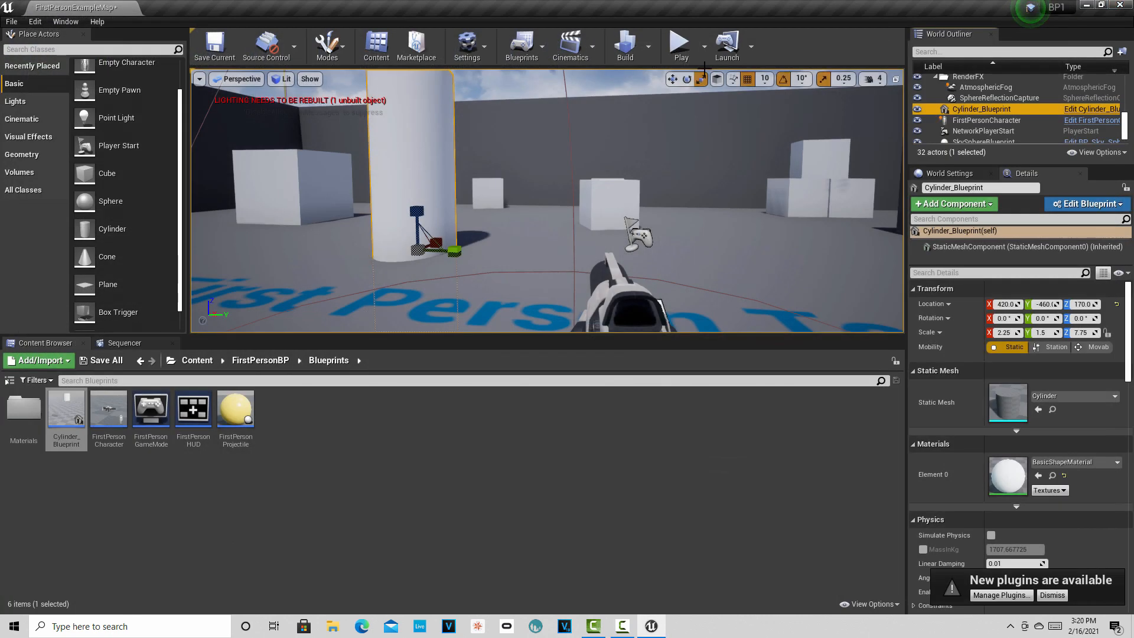
# - Playtest the level, firing repeatedly at the cylinder to check its material change on hit, and end the play session
pyautogui.click(679, 46)
pyautogui.click(676, 218)
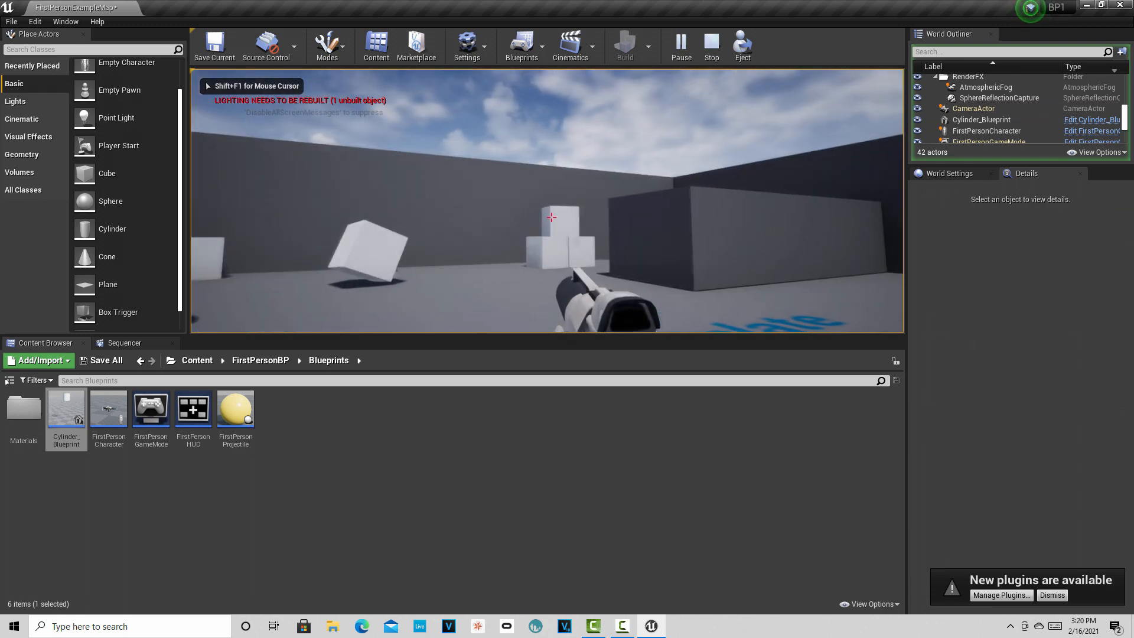
pyautogui.click(552, 217)
pyautogui.click(552, 217)
pyautogui.click(552, 218)
pyautogui.click(552, 218)
pyautogui.click(551, 218)
pyautogui.click(551, 217)
pyautogui.click(551, 217)
pyautogui.click(551, 218)
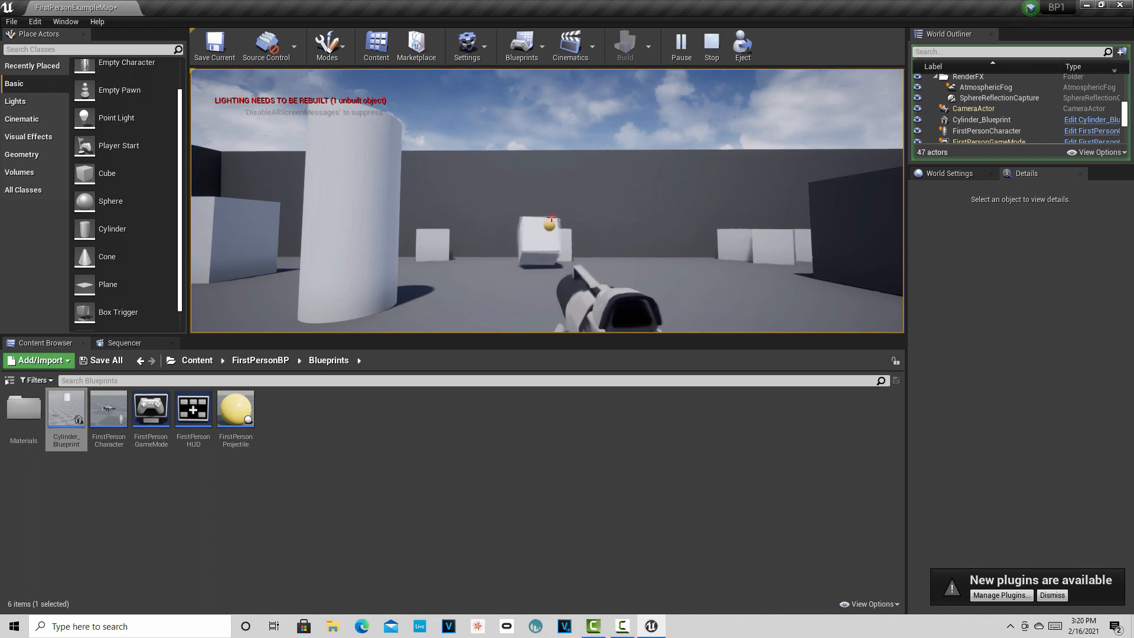
pyautogui.click(551, 217)
pyautogui.click(552, 217)
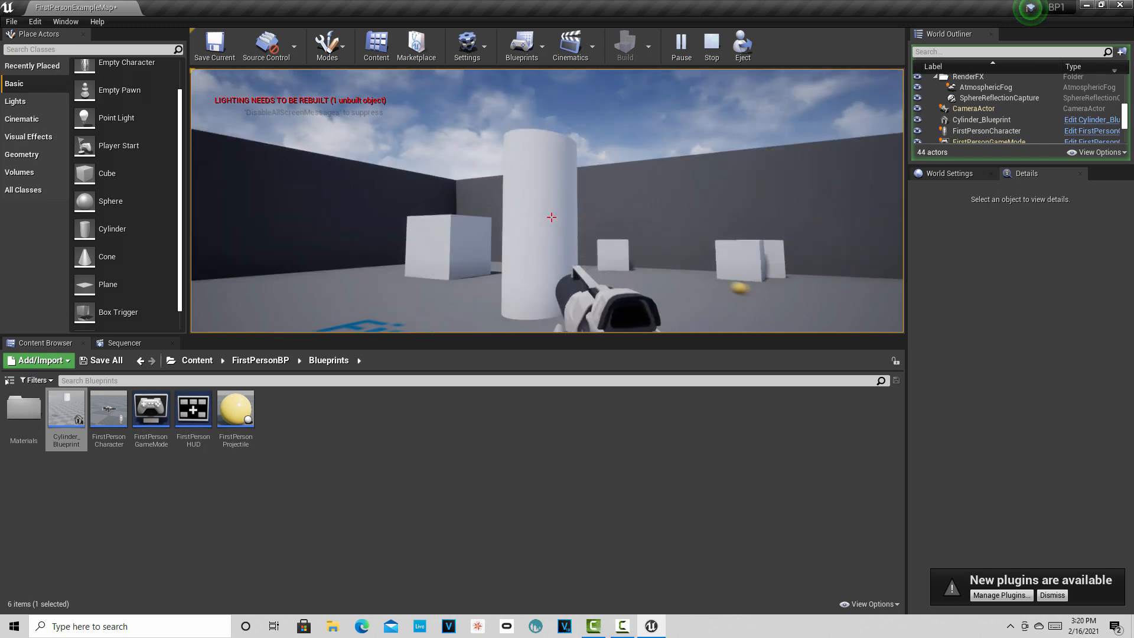
pyautogui.click(551, 218)
pyautogui.click(552, 217)
pyautogui.click(551, 217)
pyautogui.click(551, 217)
pyautogui.click(552, 218)
pyautogui.click(551, 217)
pyautogui.click(552, 217)
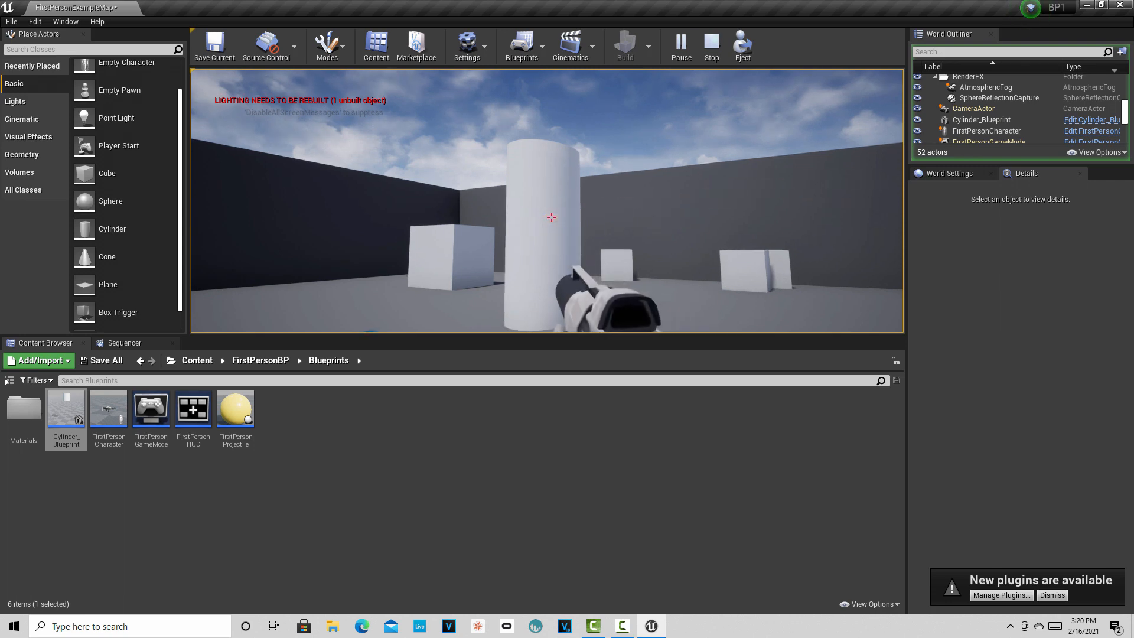
pyautogui.press('Escape')
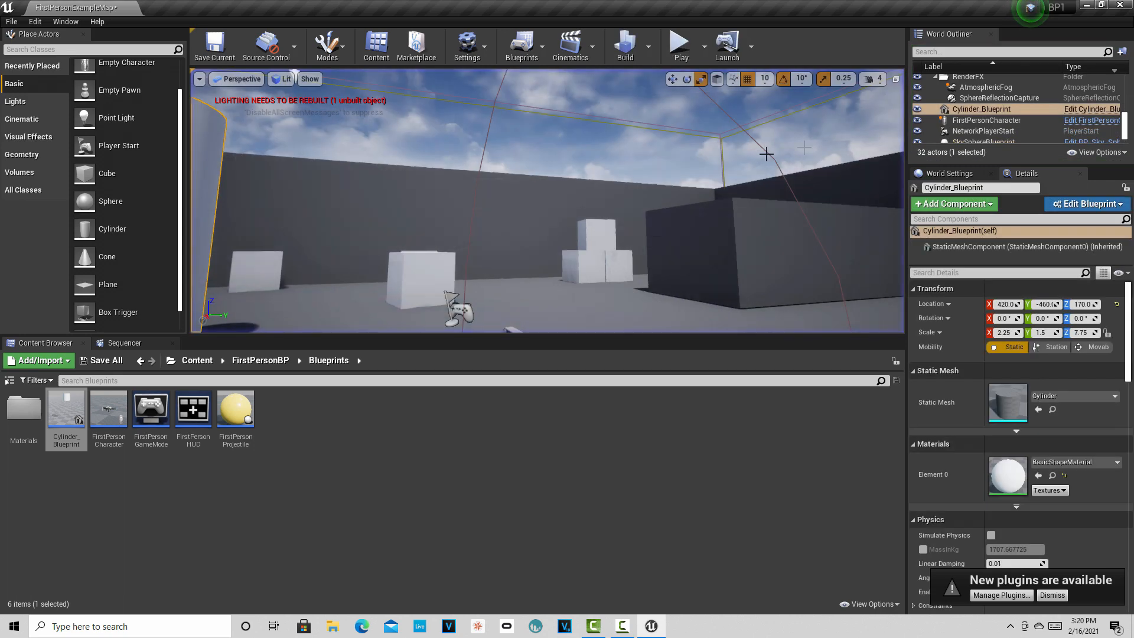
# - Reopen Cylinder_Blueprint, move the Set Material by Name node up and away from Event Hit, and compile and save the blueprint
pyautogui.click(1088, 109)
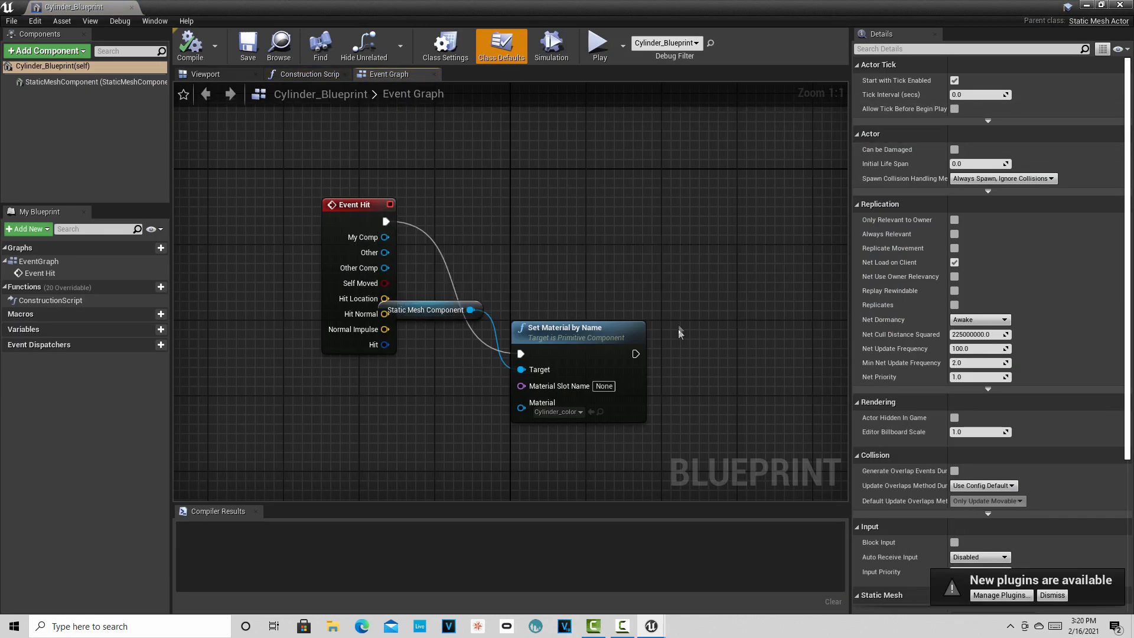
pyautogui.moveTo(596, 334); pyautogui.dragTo(633, 287)
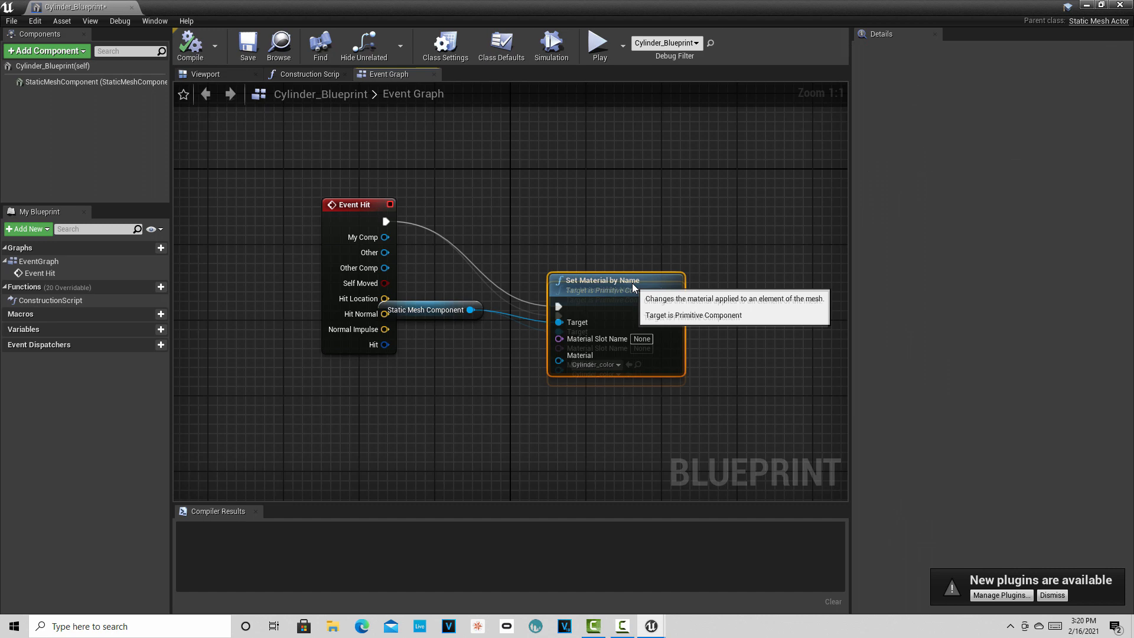
pyautogui.click(192, 47)
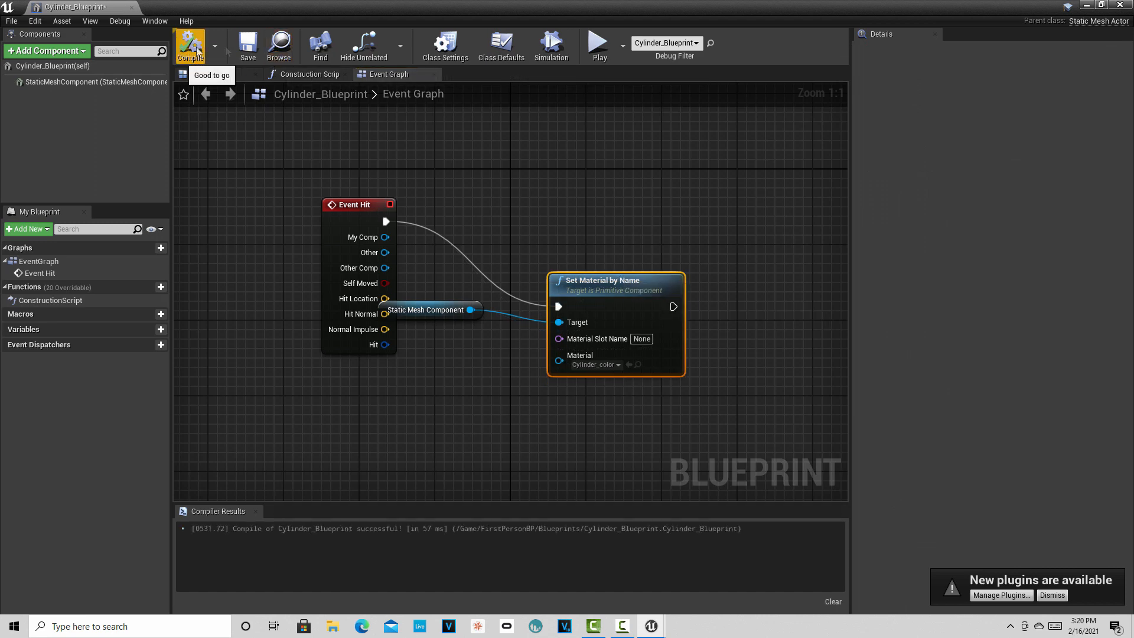
pyautogui.click(248, 46)
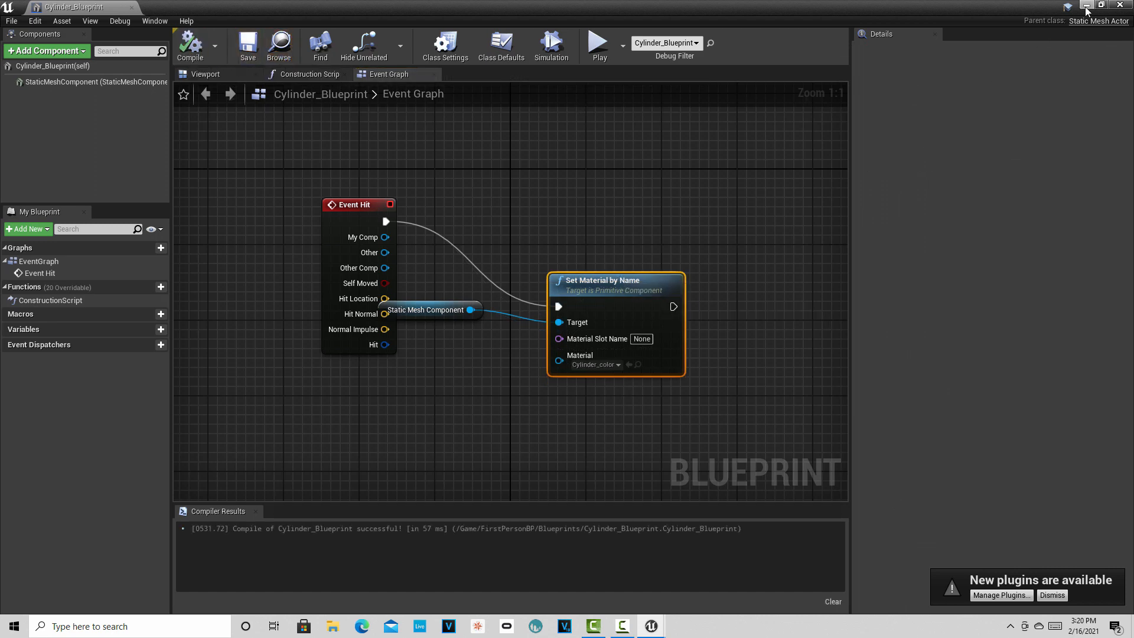
# - Return to the level and playtest it, firing repeatedly at the cylinder to check the Set Material by Name script, and end the session
pyautogui.click(1085, 5)
pyautogui.click(551, 217)
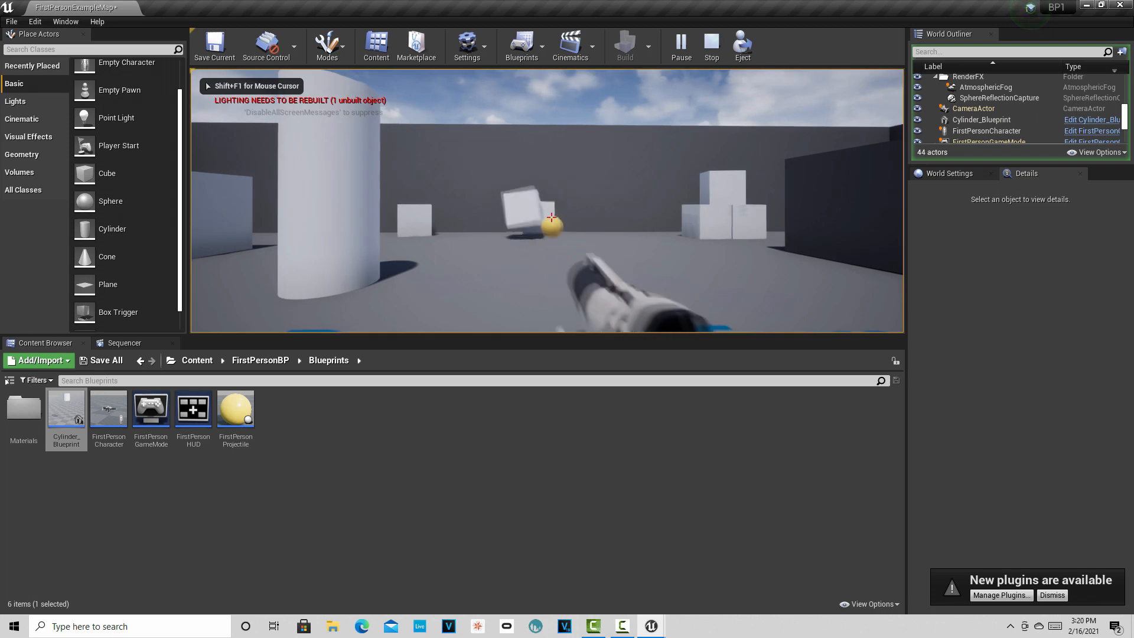
pyautogui.click(551, 218)
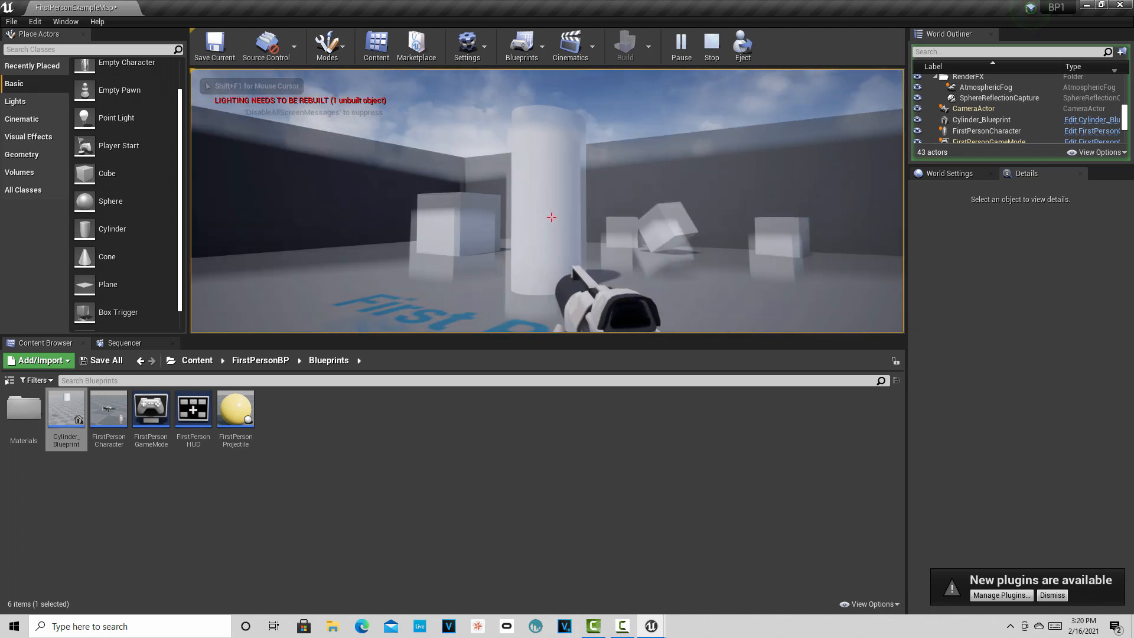
pyautogui.click(551, 217)
pyautogui.click(551, 217)
pyautogui.click(551, 218)
pyautogui.click(551, 217)
pyautogui.click(551, 217)
pyautogui.click(551, 217)
pyautogui.click(551, 217)
pyautogui.click(551, 217)
pyautogui.click(551, 217)
pyautogui.click(551, 218)
pyautogui.click(551, 217)
pyautogui.click(551, 217)
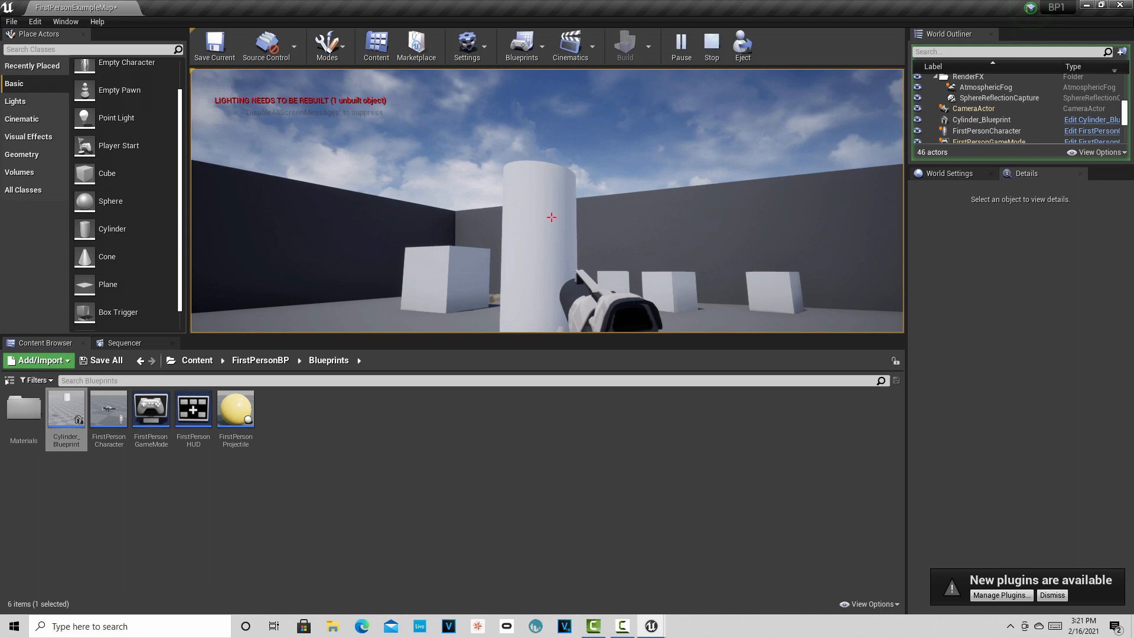
pyautogui.click(551, 218)
pyautogui.press('Escape')
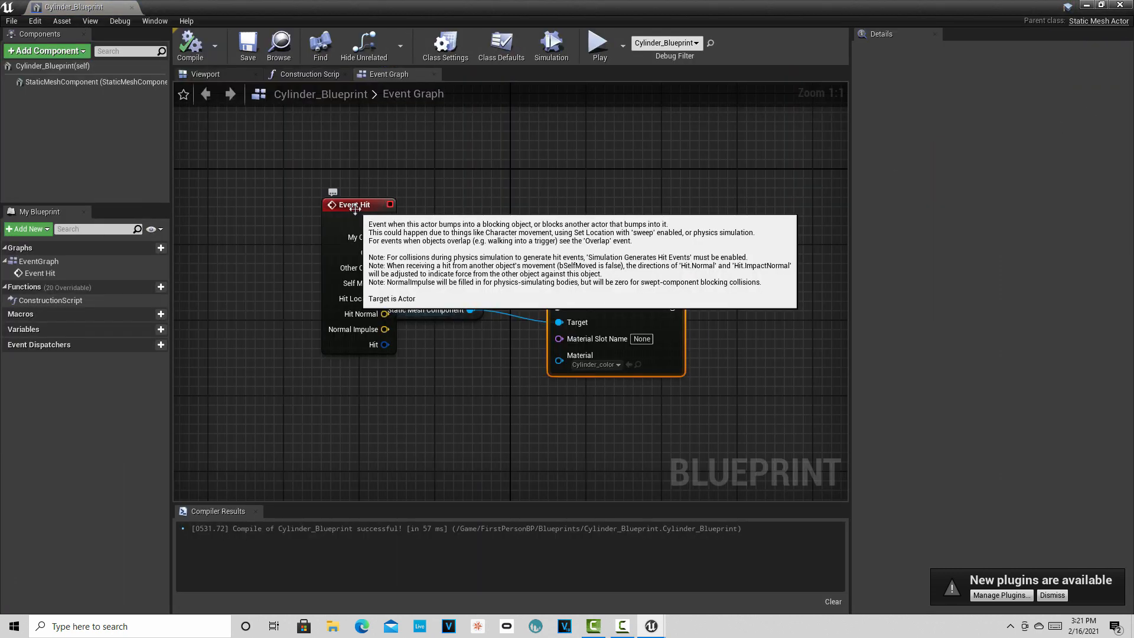
# - Move the Event Hit node slightly up and away from Static Mesh Component, and review the material choices for Set Material by Name
pyautogui.moveTo(357, 204); pyautogui.dragTo(339, 194)
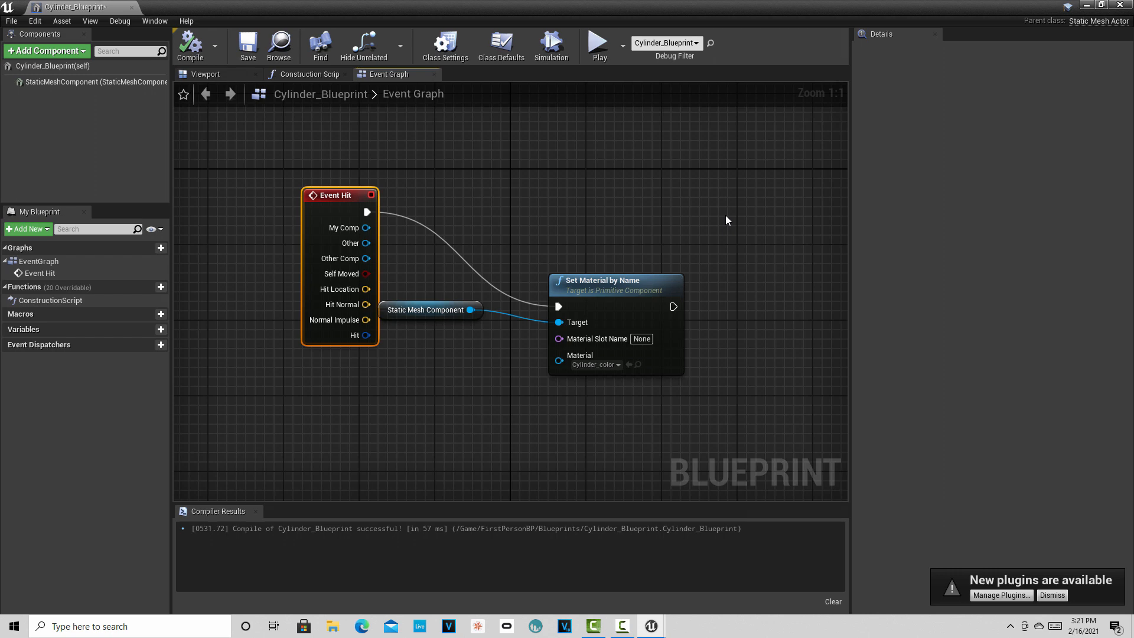
pyautogui.rightClick(726, 219)
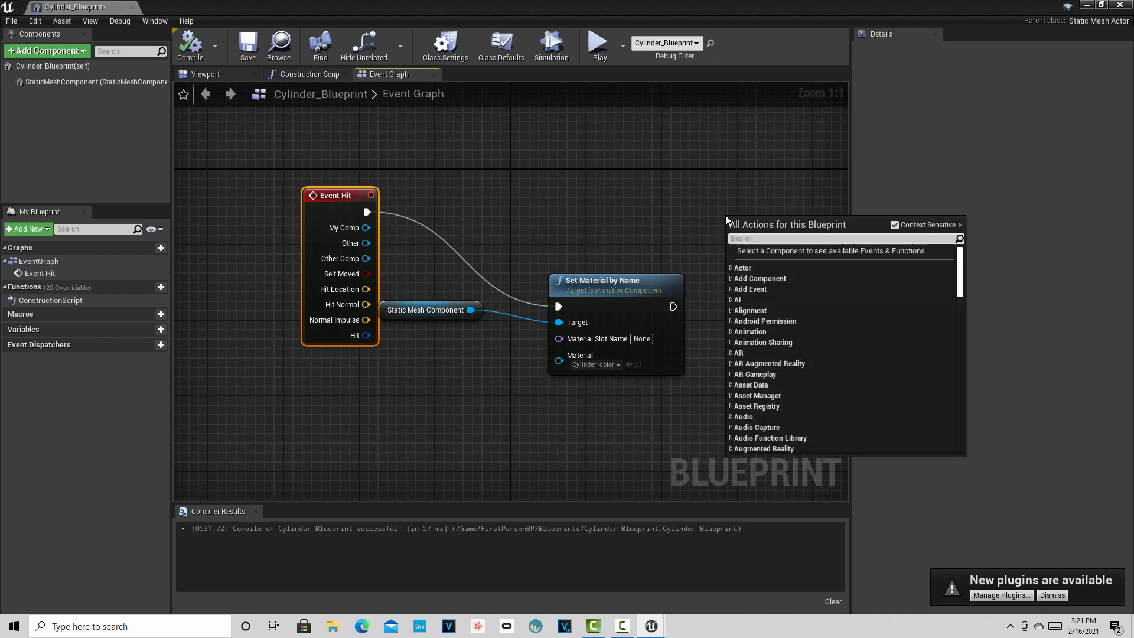
pyautogui.click(618, 365)
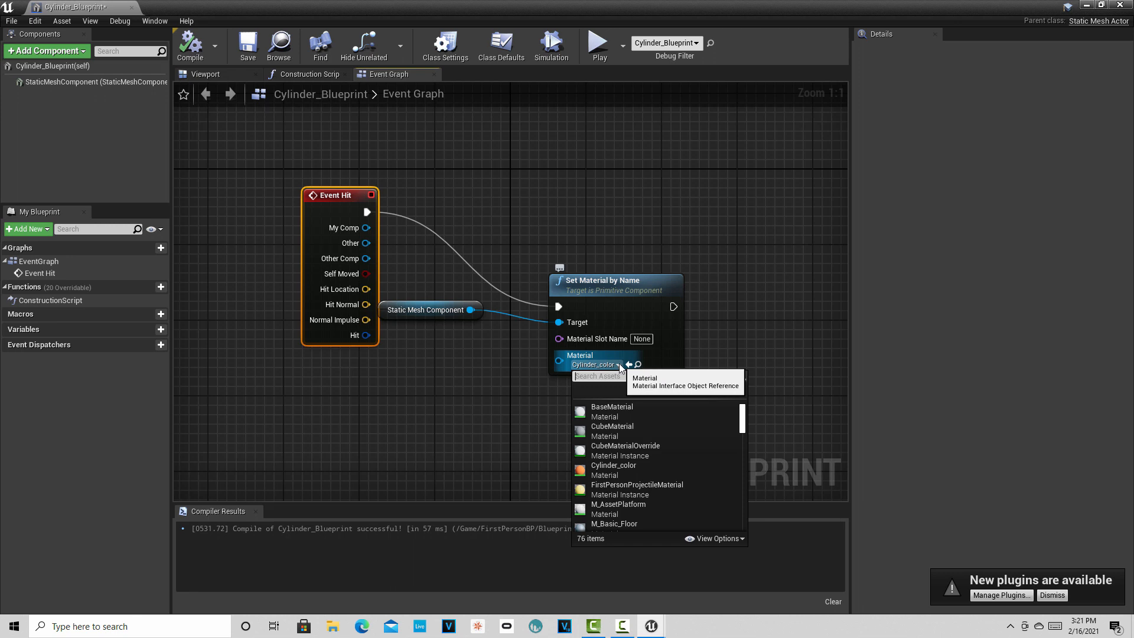
pyautogui.click(619, 365)
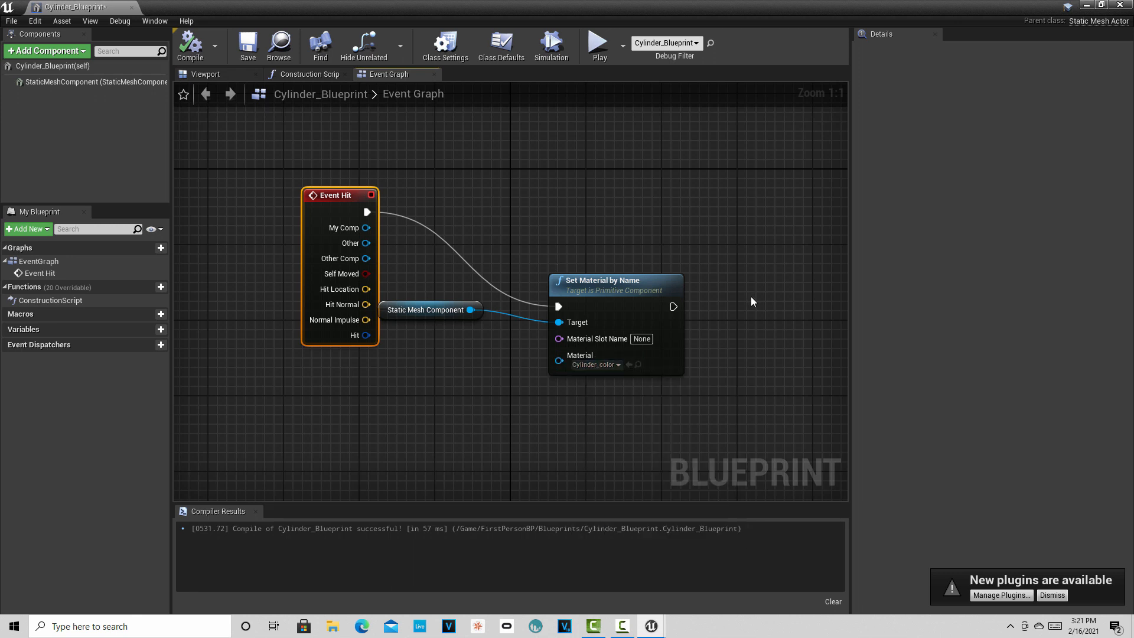
# - Delete the Set Material by Name node and its Static Mesh Component reference node from the event graph
pyautogui.click(589, 284)
pyautogui.press('Delete')
pyautogui.click(437, 310)
pyautogui.press('Delete')
# - Add a Set Material (StaticMeshComponent) node connected to the execution output of Event Hit
pyautogui.moveTo(366, 212); pyautogui.dragTo(561, 264)
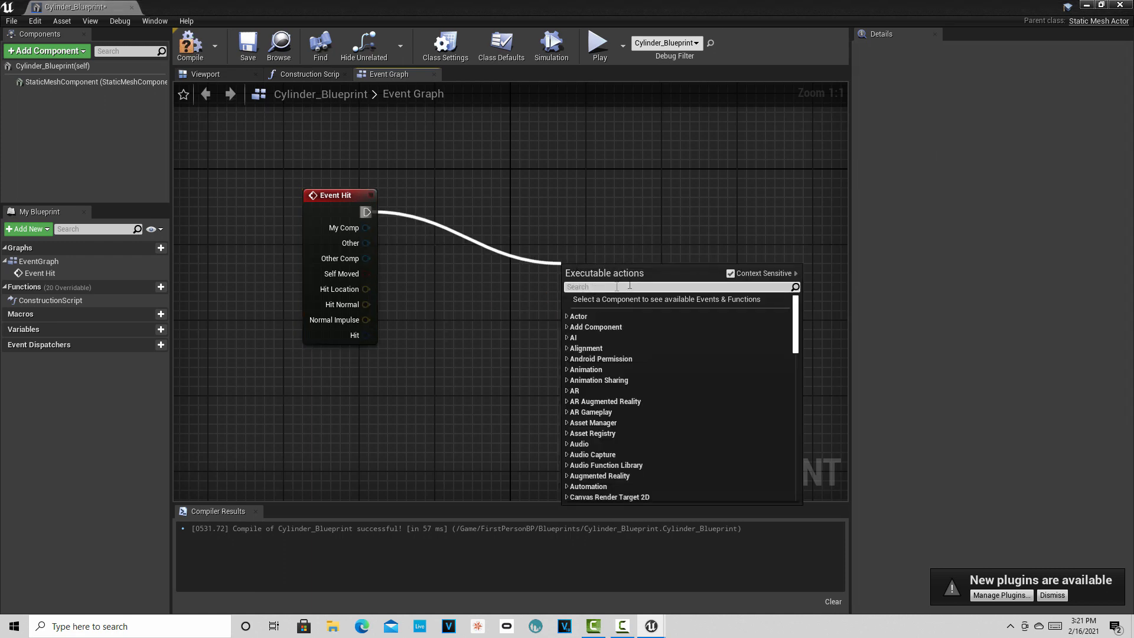
pyautogui.write('set ma')
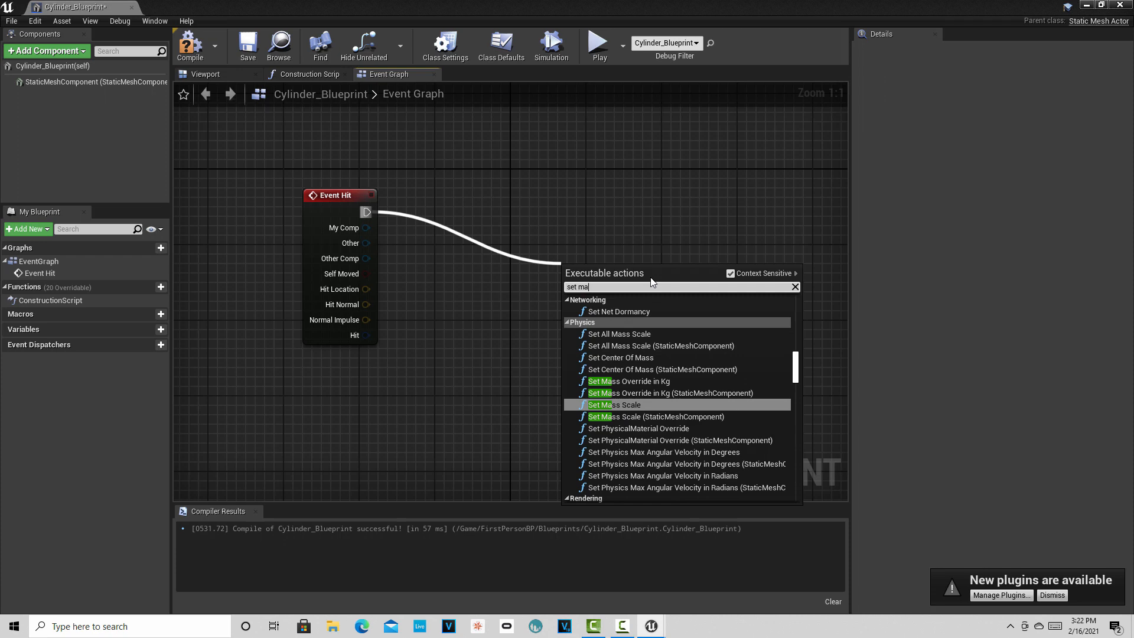
pyautogui.write('ter')
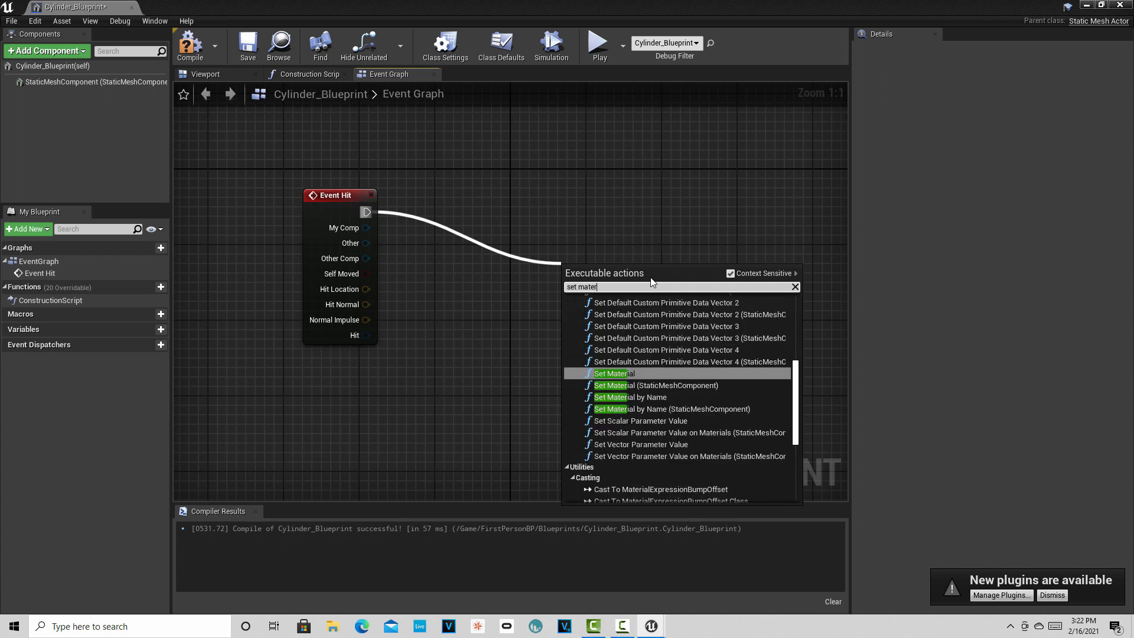
pyautogui.click(694, 385)
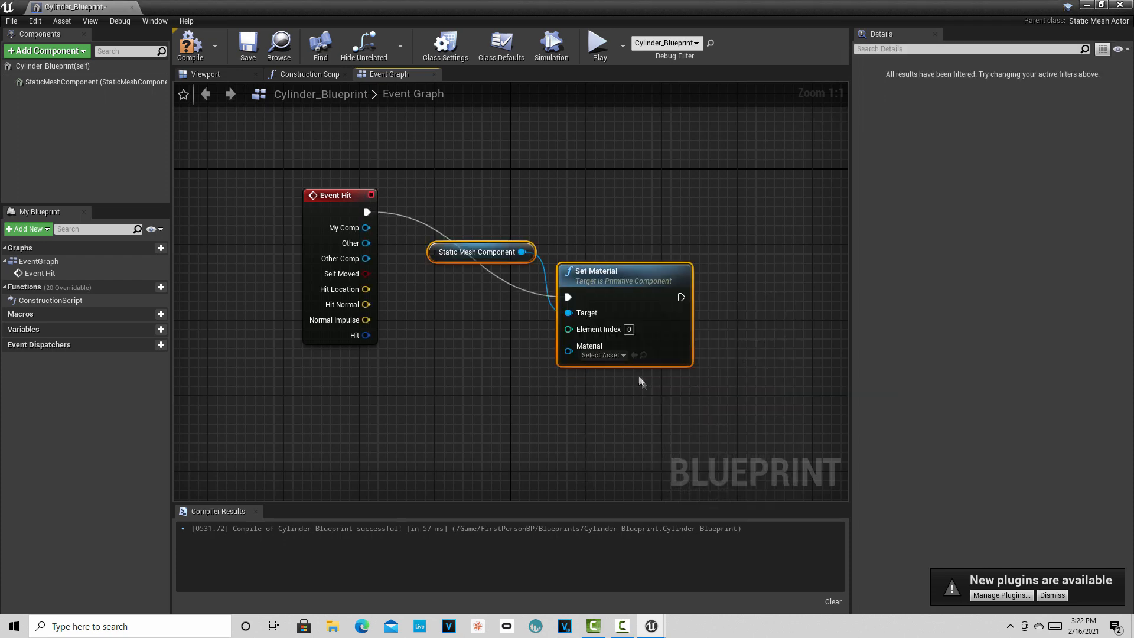
# - Assign Cylinder_color as the Set Material node's material, and compile and save Cylinder_Blueprint before closing its editor
pyautogui.click(620, 355)
pyautogui.click(648, 470)
pyautogui.click(198, 57)
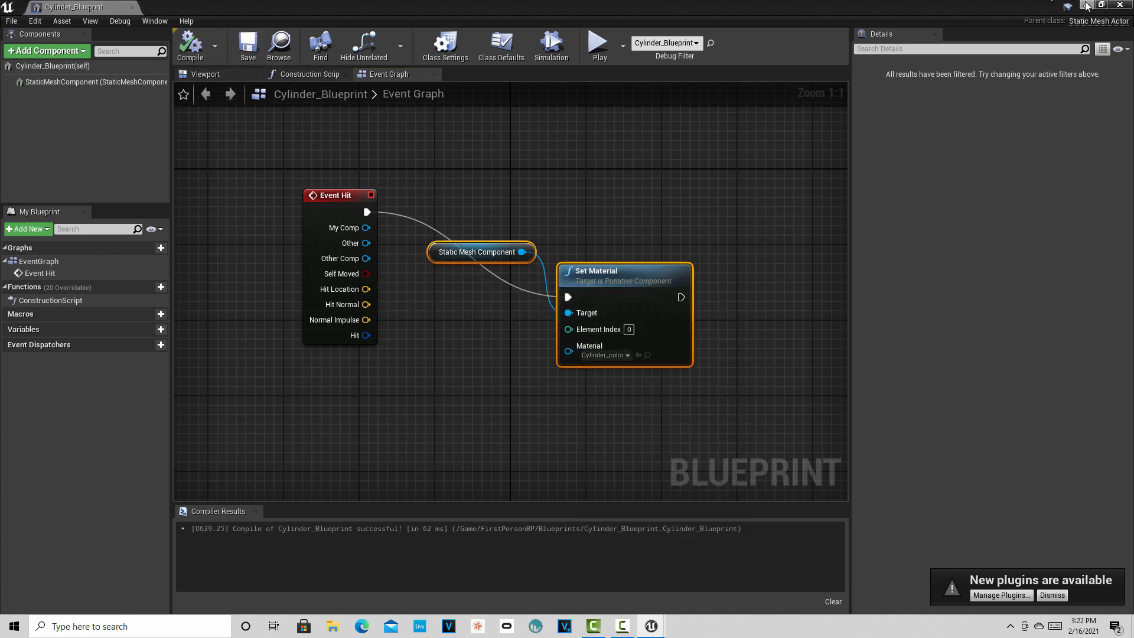
pyautogui.click(1120, 4)
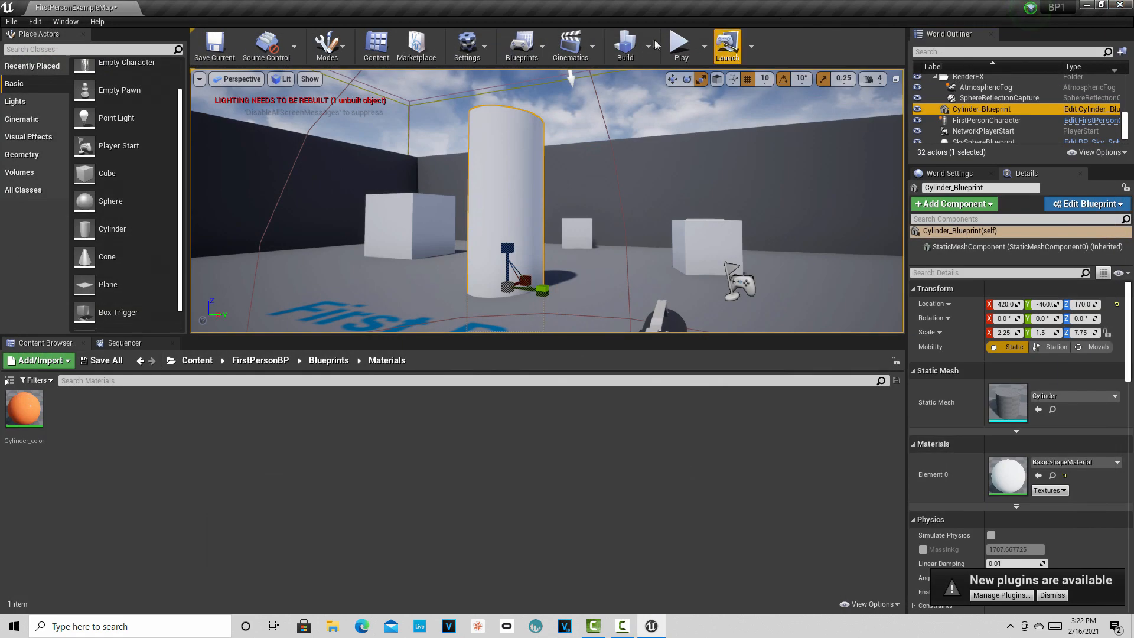
# - Playtest the level, firing at the cylinder to check its color change with the Set Material node, and end the play session
pyautogui.click(681, 44)
pyautogui.click(551, 217)
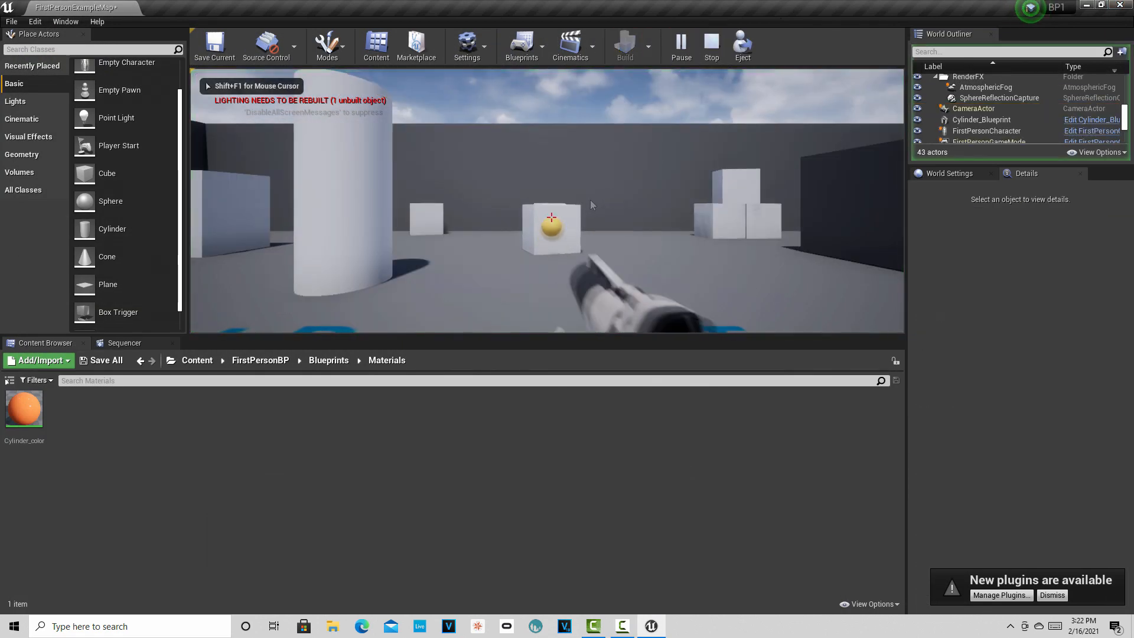
pyautogui.click(551, 218)
pyautogui.click(551, 217)
pyautogui.click(552, 218)
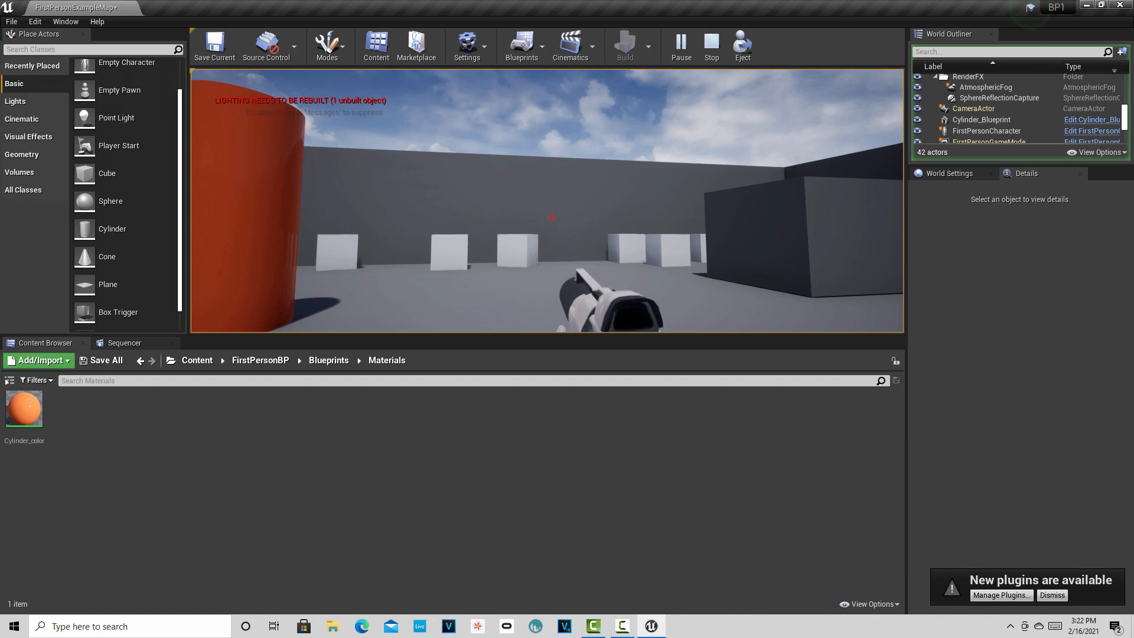
pyautogui.press('Escape')
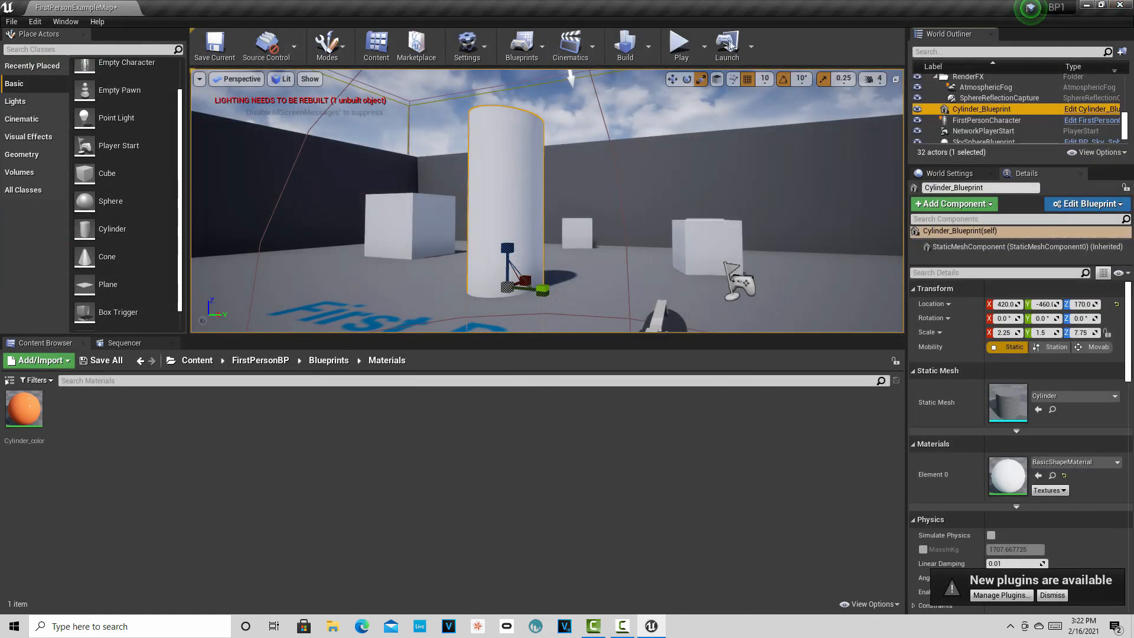
# - Playtest the level again, firing at the cubes and the cylinder to recheck the material change on hit
pyautogui.click(679, 44)
pyautogui.click(551, 217)
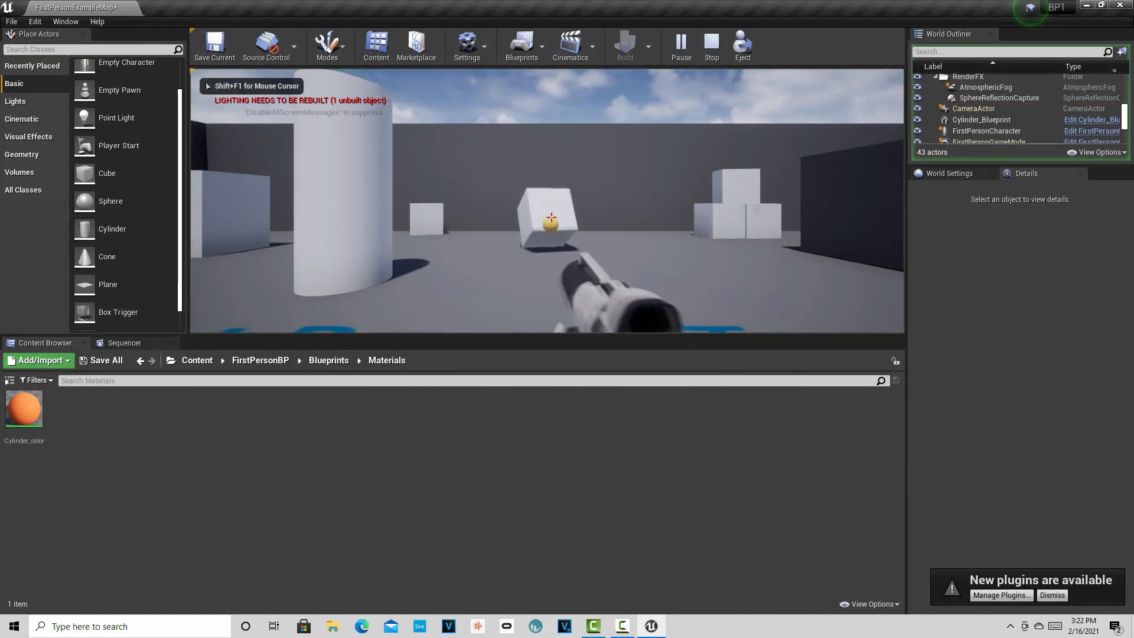
pyautogui.click(551, 218)
pyautogui.click(550, 217)
pyautogui.click(551, 217)
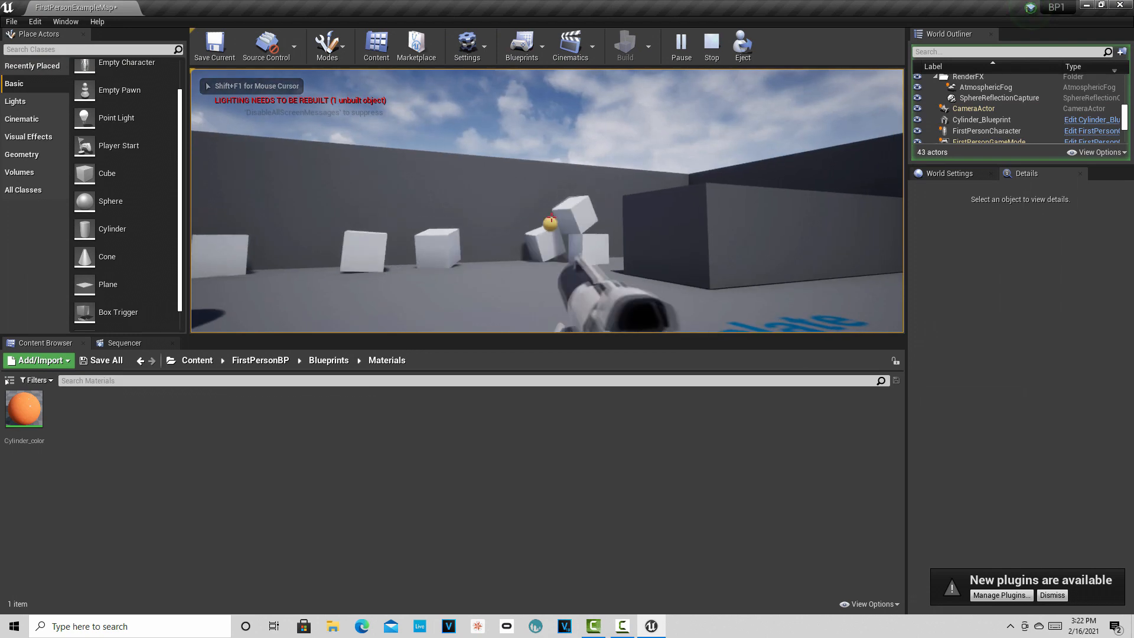
pyautogui.click(551, 217)
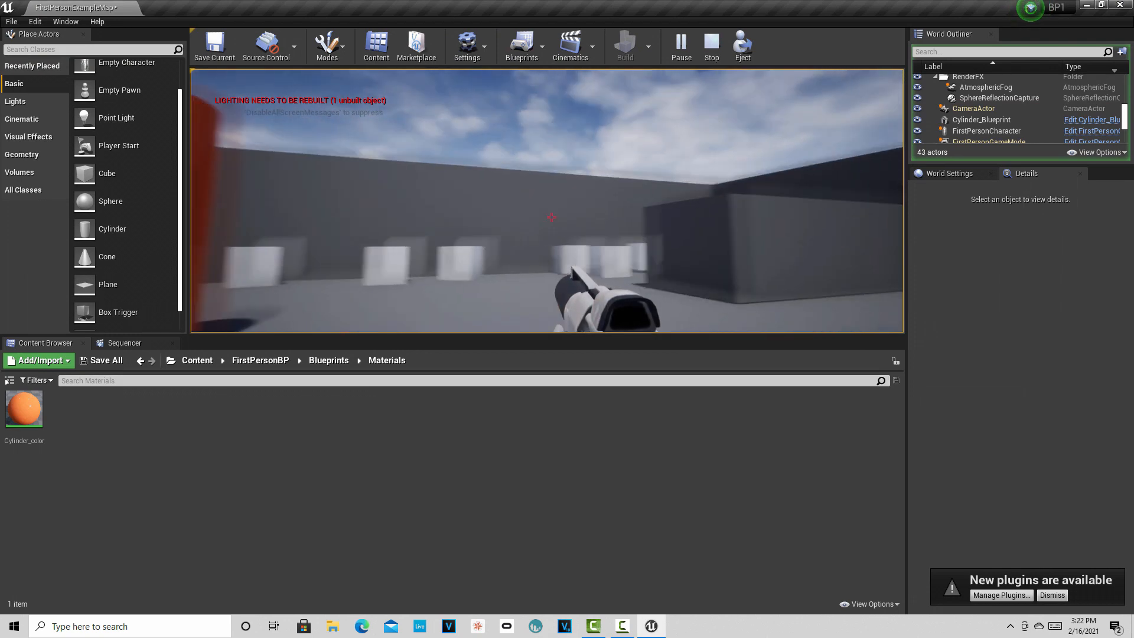